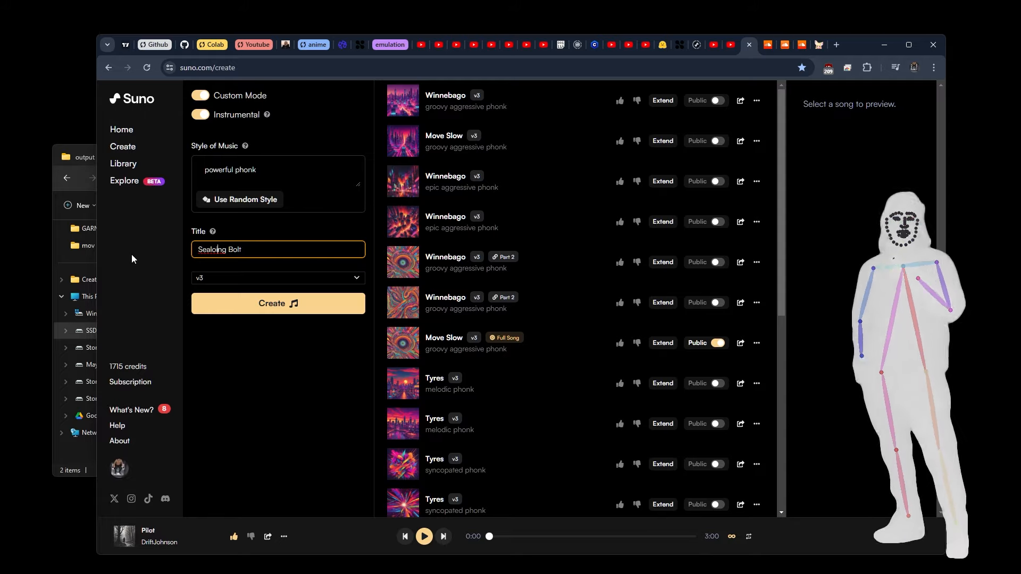
# Step: Correct the misspelled song title to "Sealing Bolt"
pyautogui.press('Left')
pyautogui.press('Left')
pyautogui.press('Left')
pyautogui.press('Left')
pyautogui.press('Left')
pyautogui.press('Left')
pyautogui.press('Left')
pyautogui.press('Left')
pyautogui.press('BackSpace')
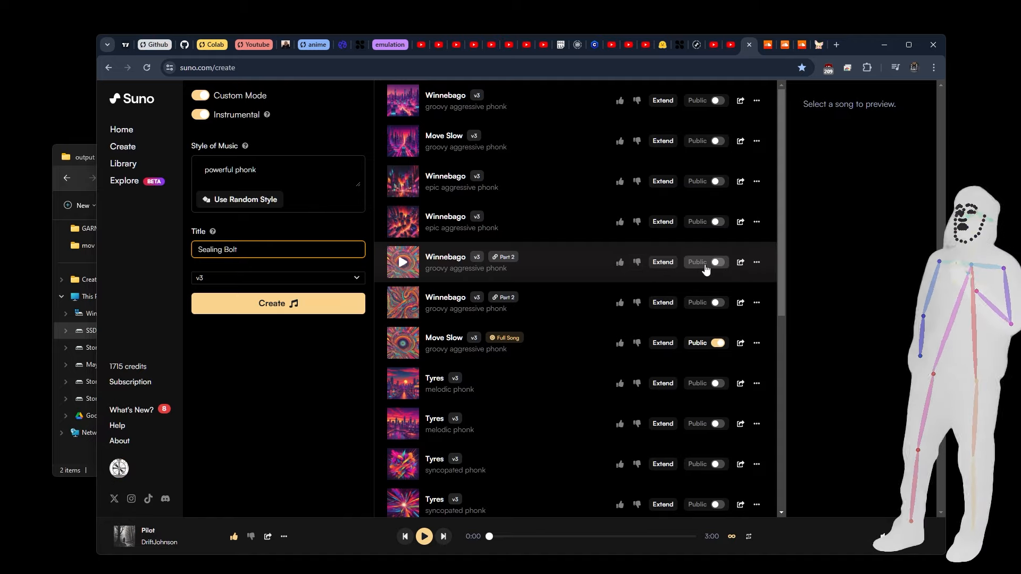
# Step: Examine the available song options for both Winnebago Part 2 clips and the Move Slow full song
pyautogui.click(756, 263)
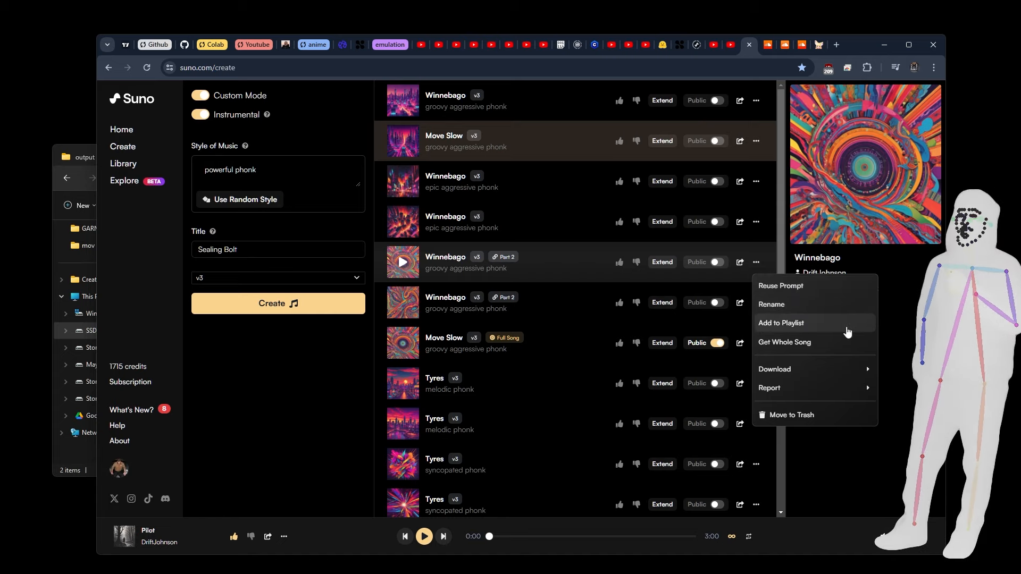
pyautogui.click(900, 415)
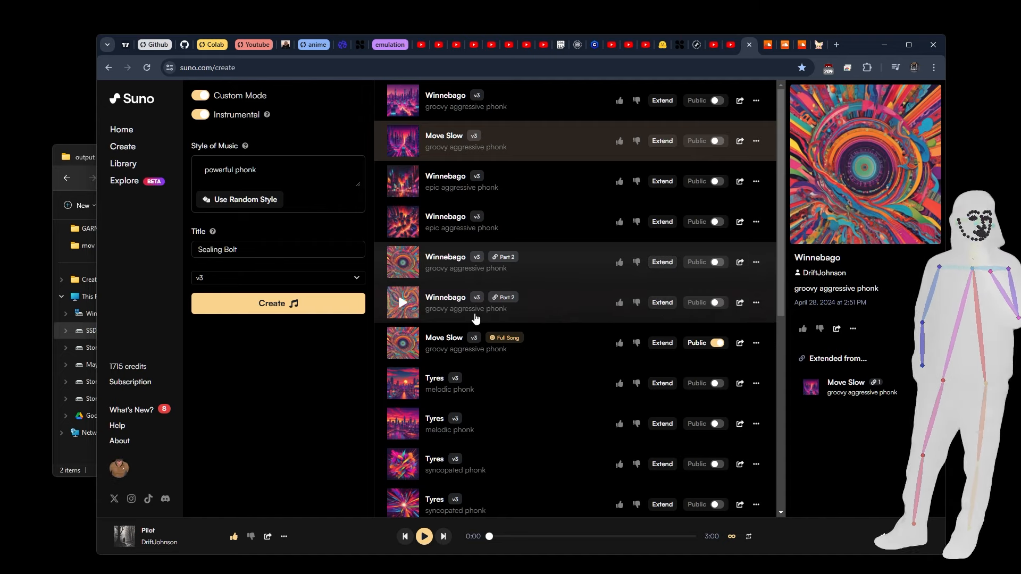
pyautogui.click(756, 302)
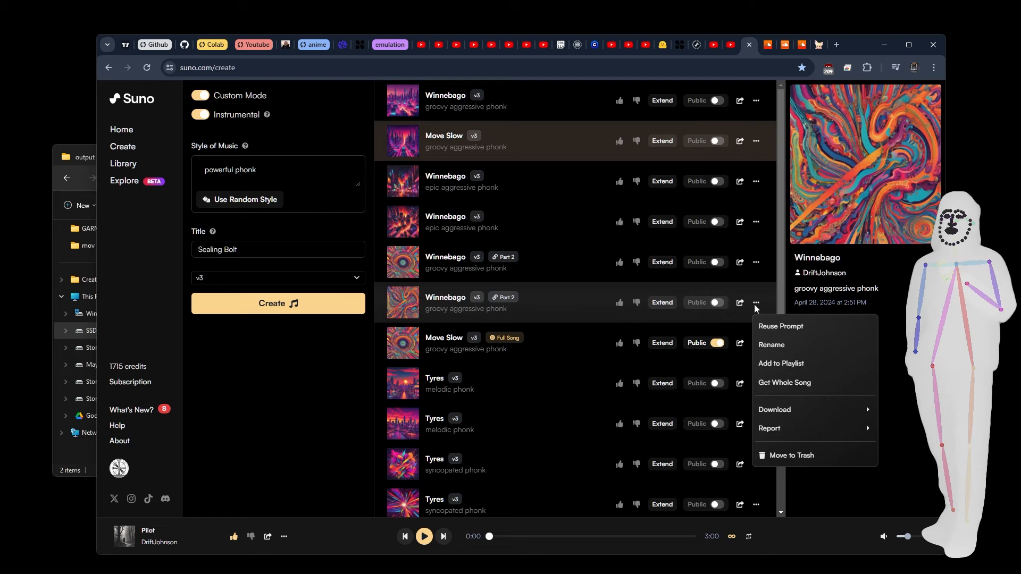
pyautogui.click(922, 384)
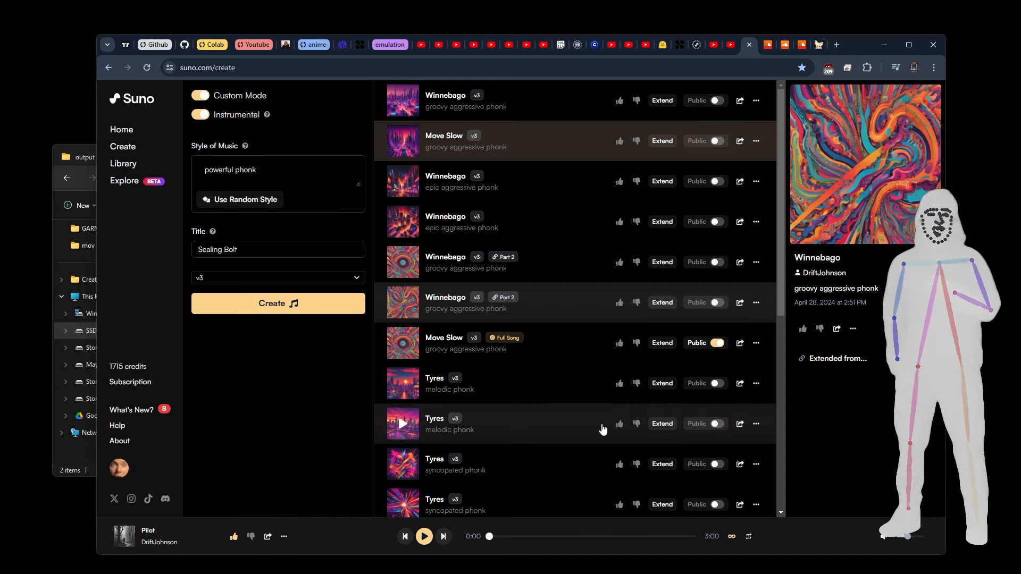
pyautogui.click(853, 329)
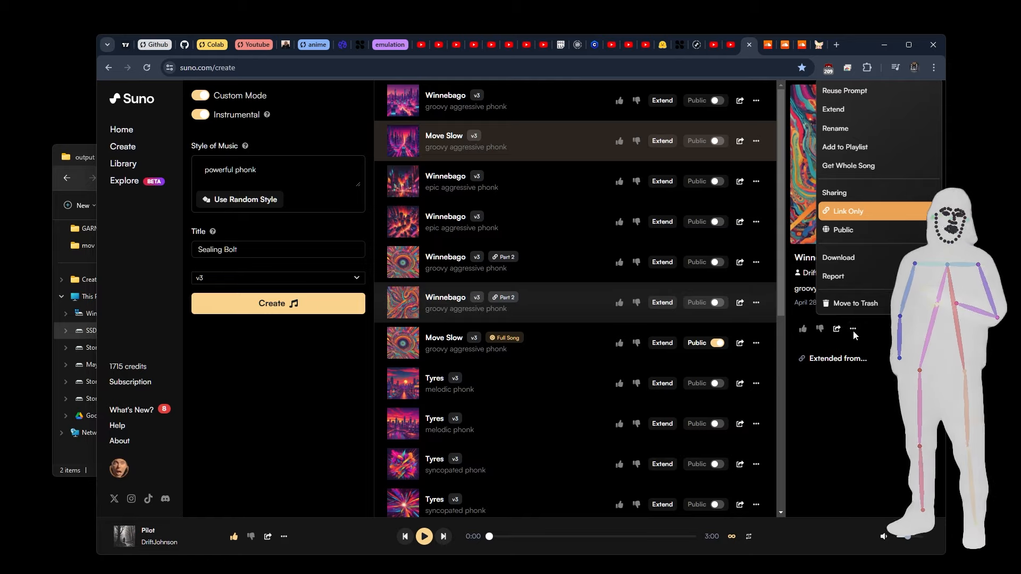
pyautogui.moveTo(846, 260)
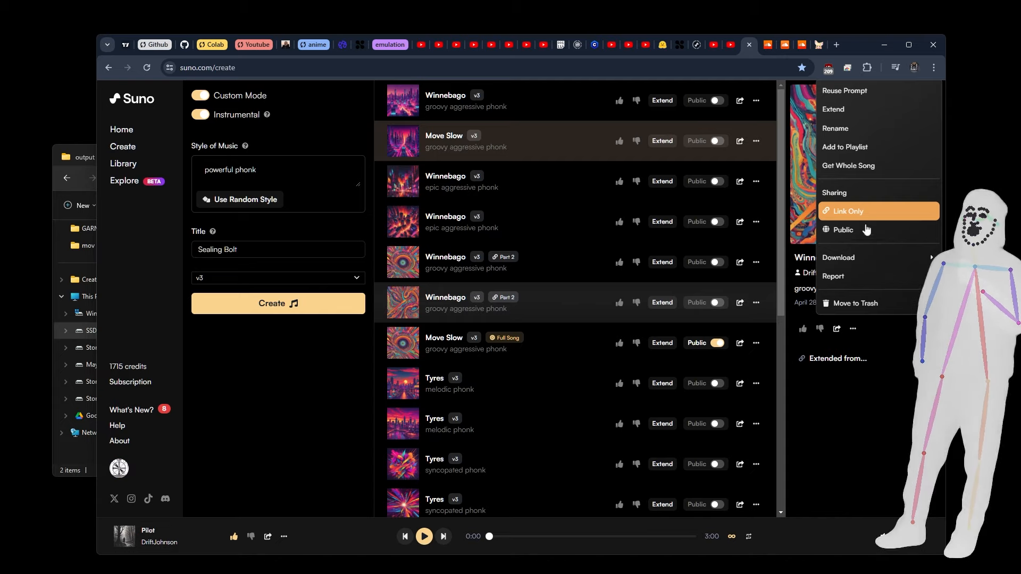
pyautogui.click(874, 392)
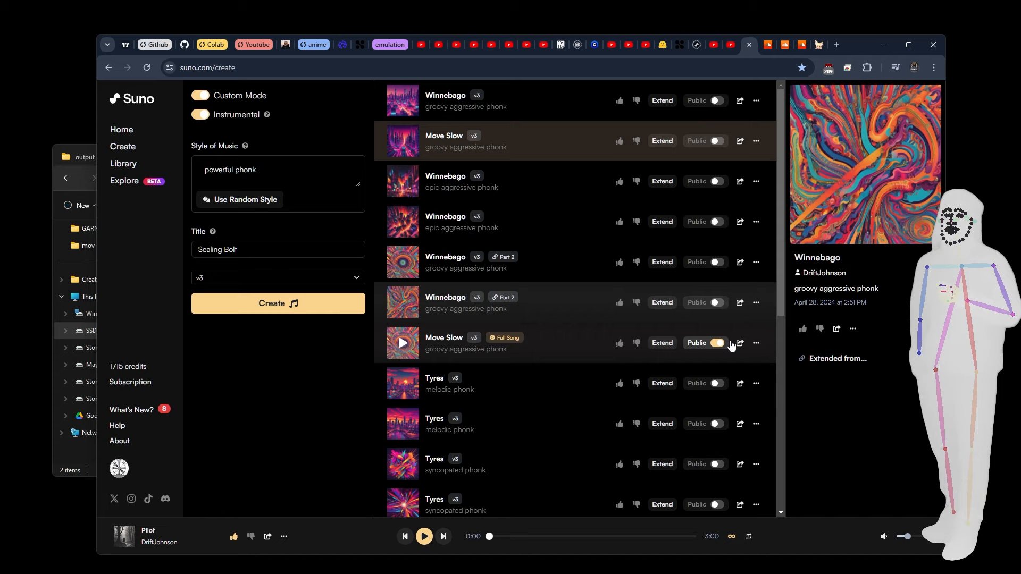
pyautogui.click(767, 346)
pyautogui.click(756, 343)
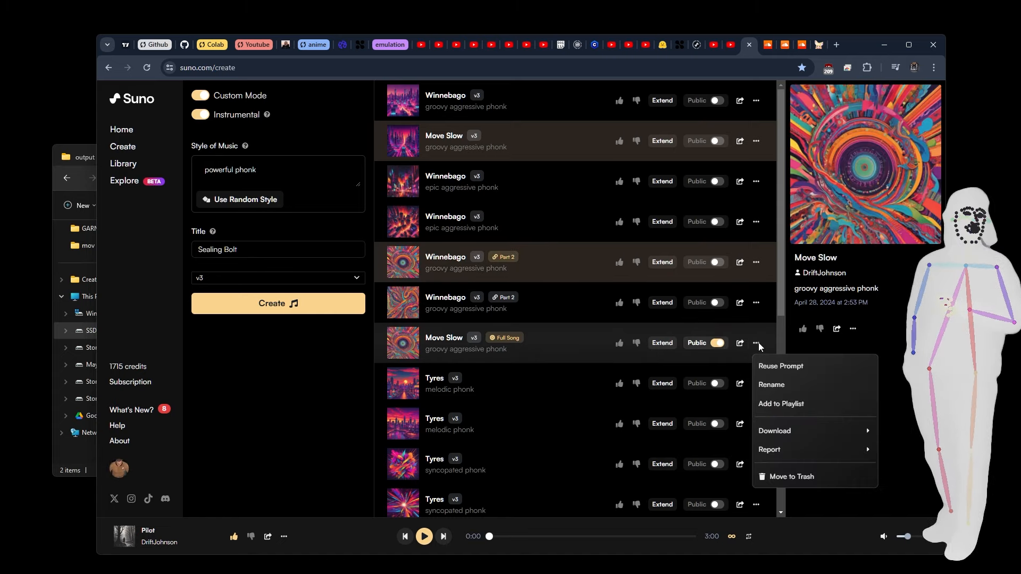
pyautogui.click(518, 348)
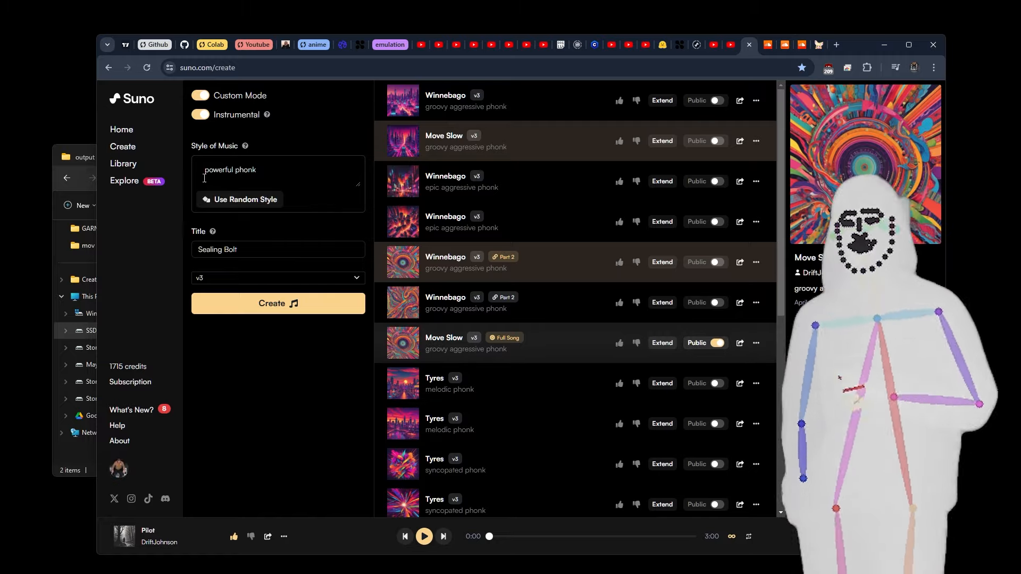
# Step: Turn off instrumental mode and enter the lyrics "green eggs and spam, nothing like purple ham, french dressing not made with clams, get out of my pocket"
pyautogui.click(202, 116)
pyautogui.click(251, 151)
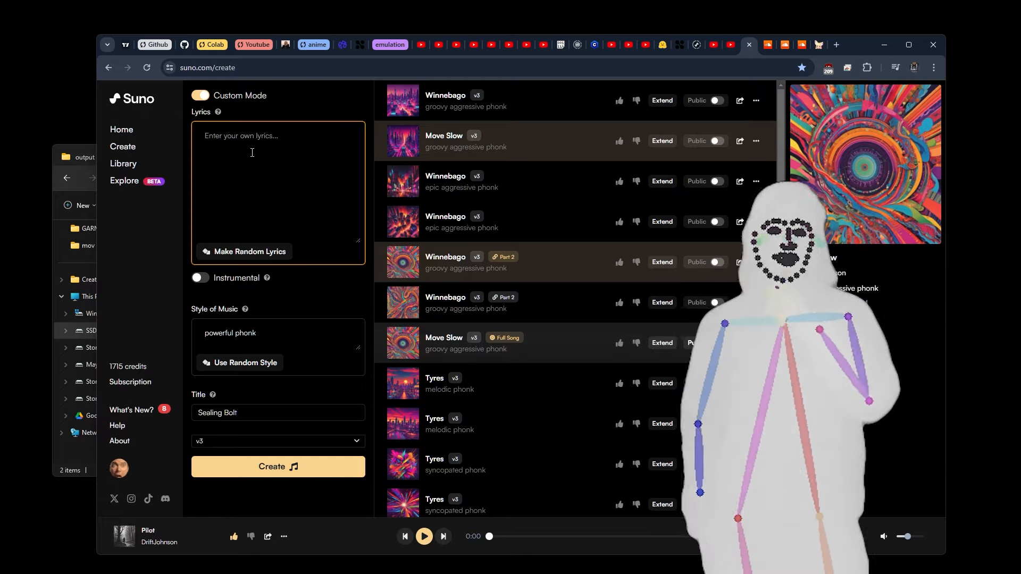
pyautogui.write('green eggs and')
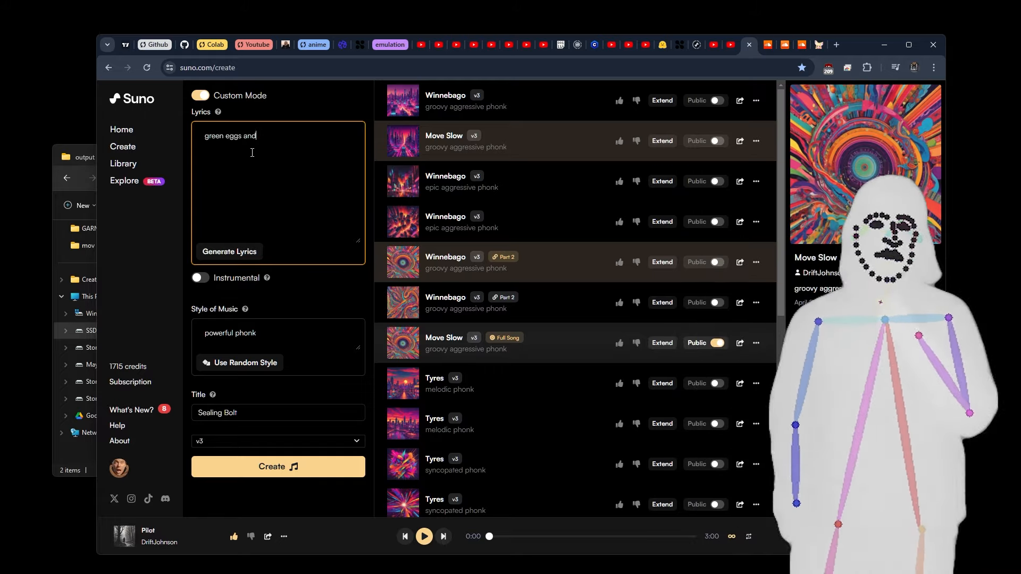
pyautogui.write(' spam,')
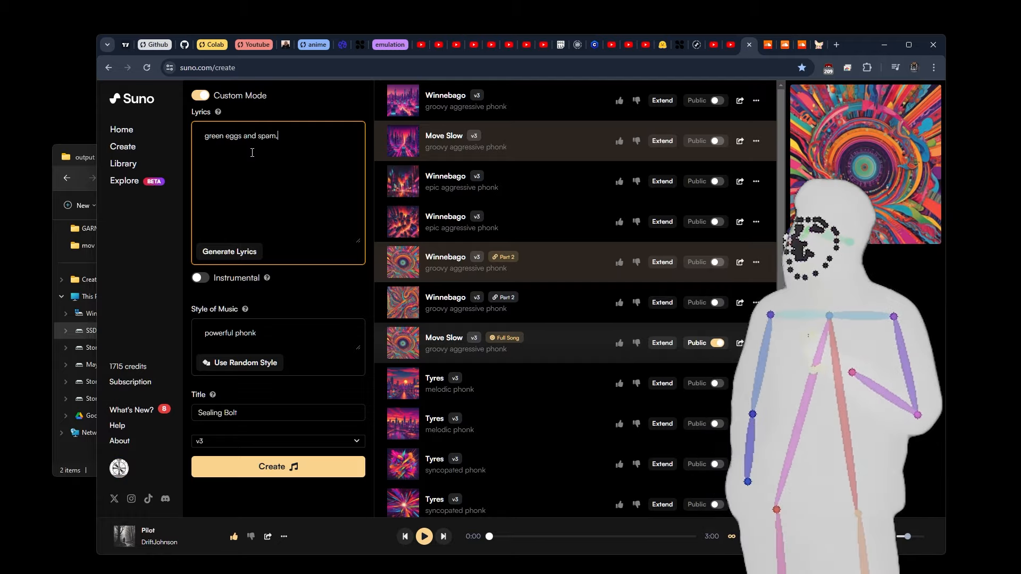
pyautogui.press('Return')
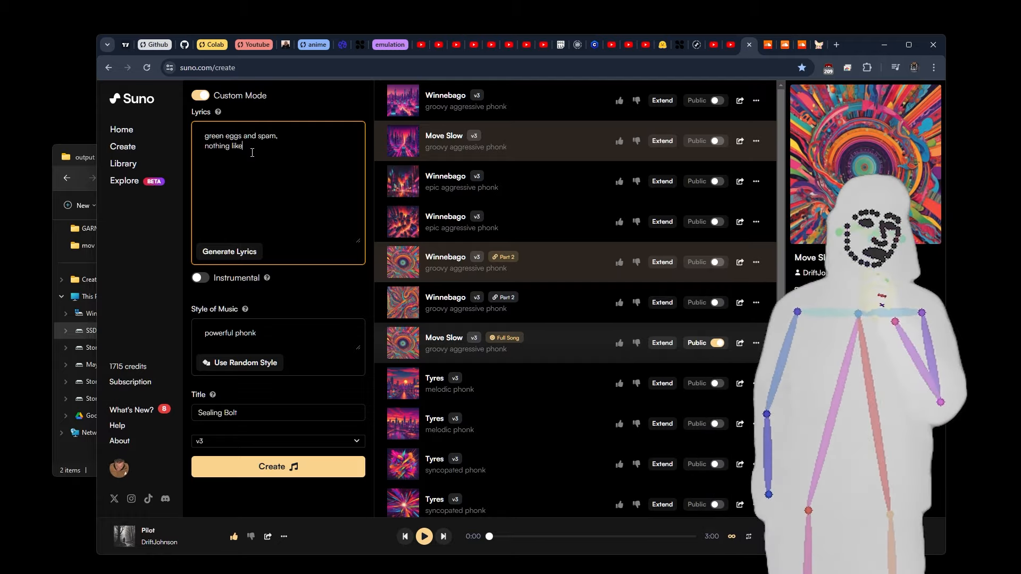
pyautogui.write('nothing like purple ham')
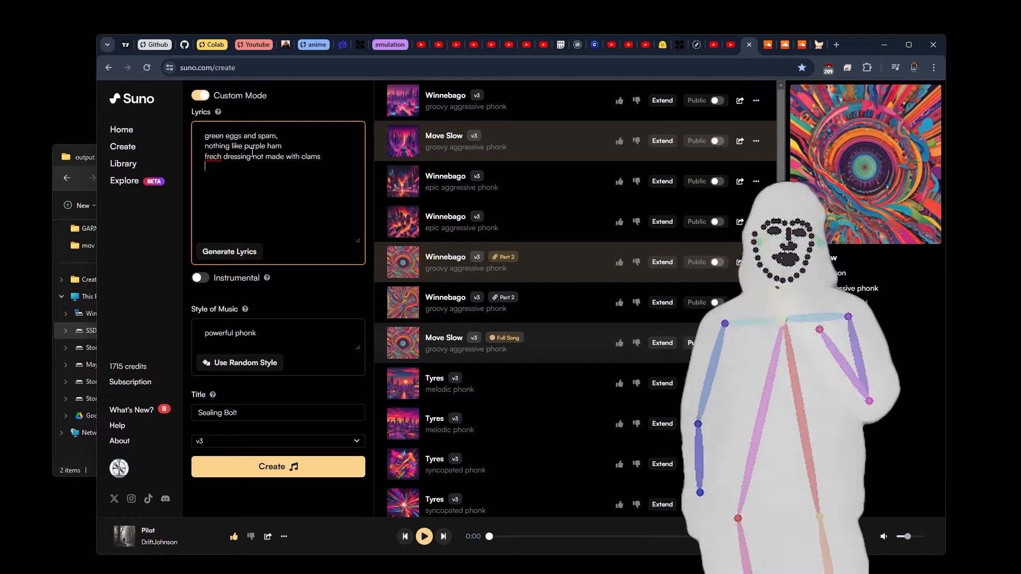
pyautogui.press('Up')
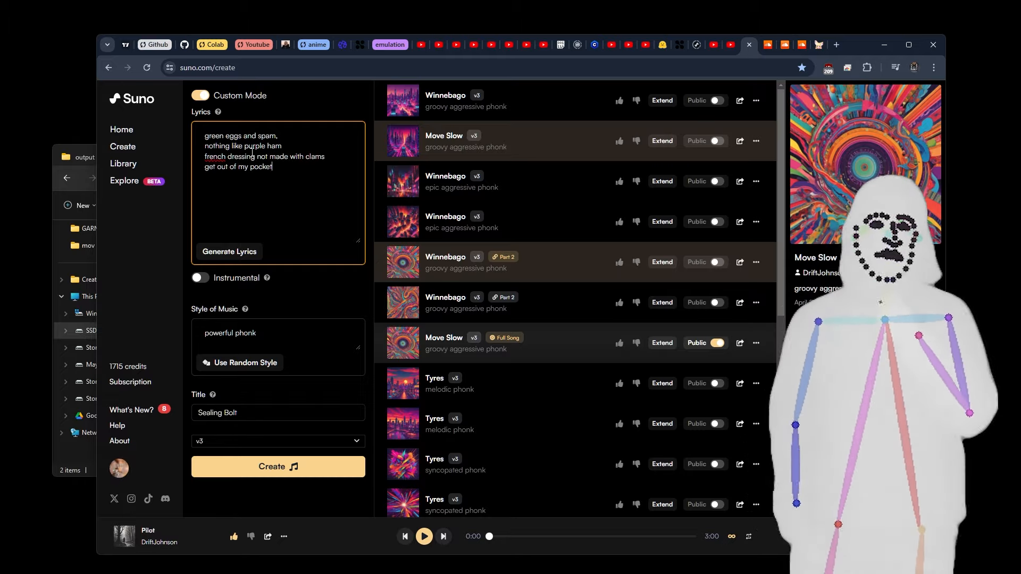
# Step: Generate full lyrics from the entered lines and pick the random music style "acoustic swing"
pyautogui.click(226, 248)
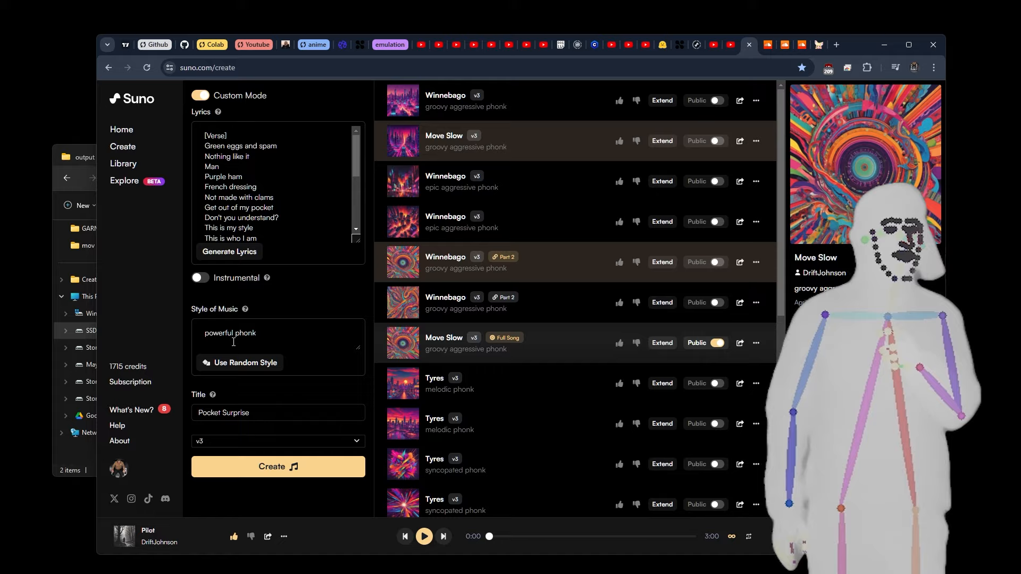
pyautogui.click(234, 365)
pyautogui.click(234, 363)
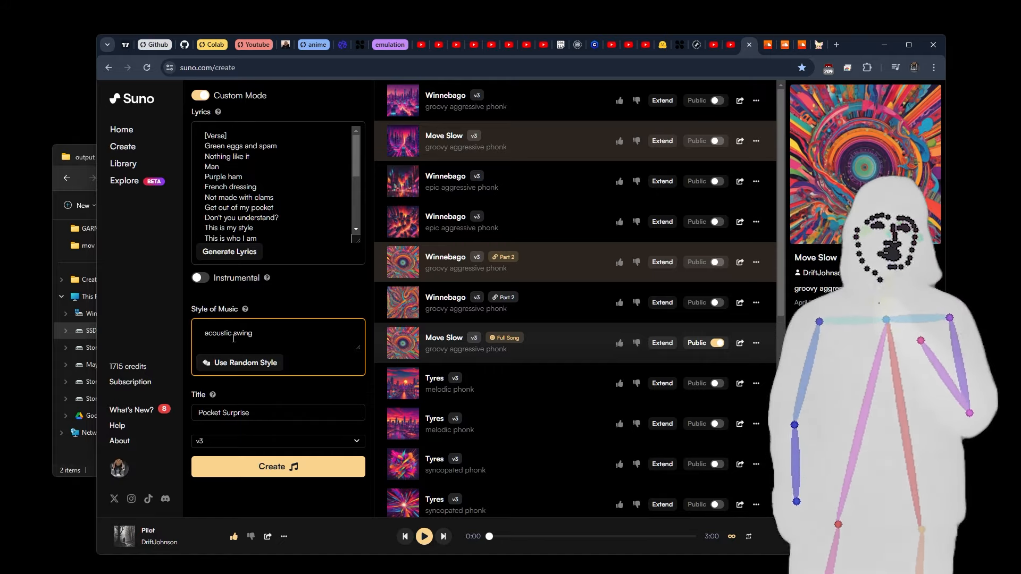
# Step: Read through the generated lyrics from the first verse to the end of the second verse
pyautogui.click(271, 410)
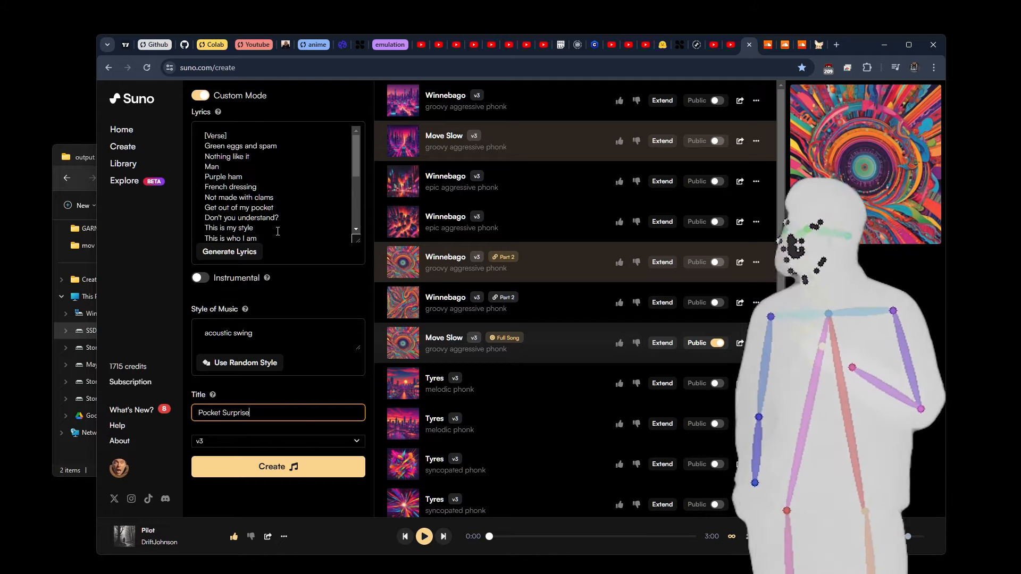
pyautogui.scroll(-1, 301, 216)
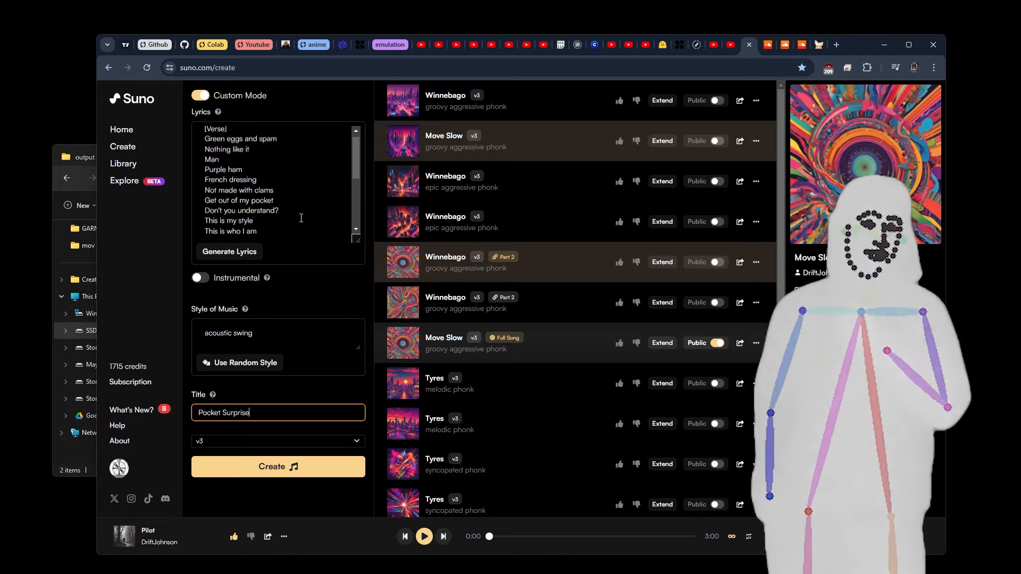
pyautogui.scroll(1, 301, 217)
pyautogui.scroll(-1, 282, 206)
pyautogui.scroll(1, 283, 207)
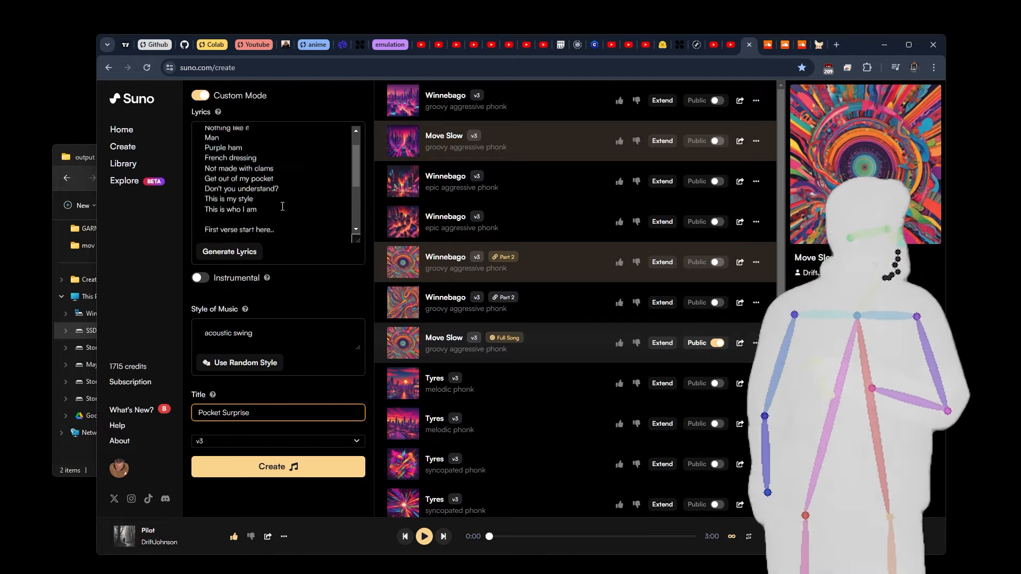
pyautogui.scroll(-3, 282, 206)
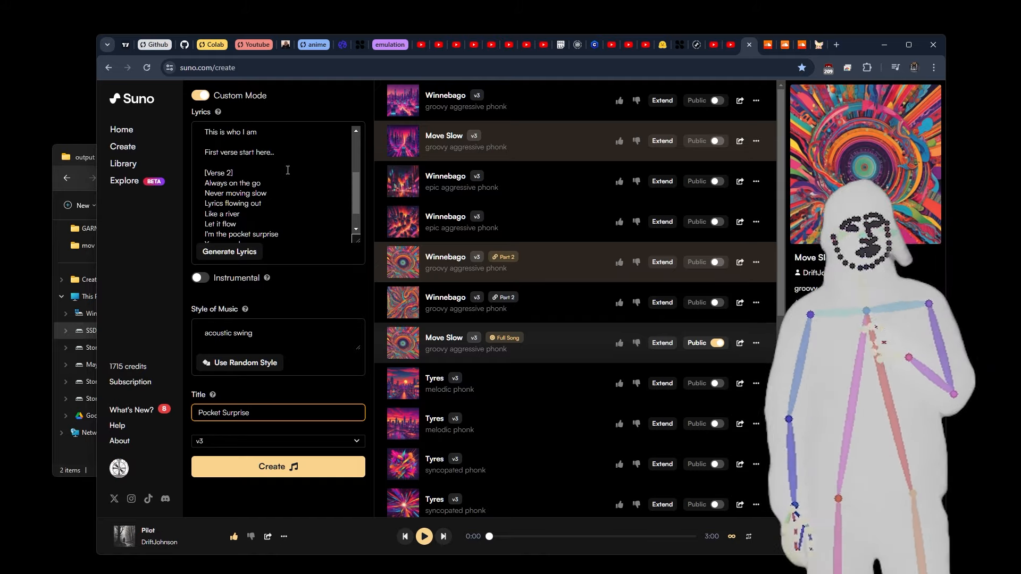
pyautogui.scroll(2, 291, 164)
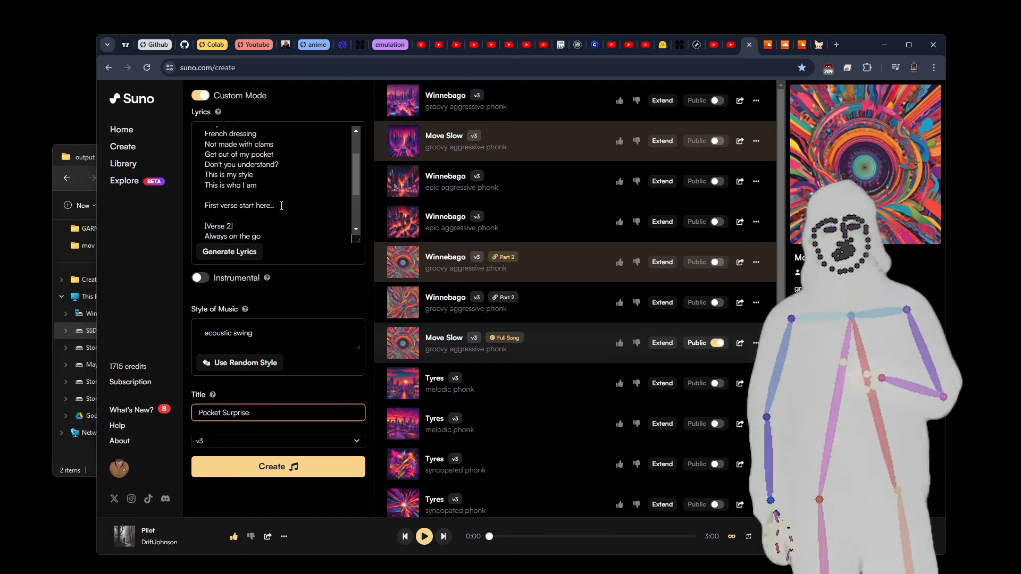
pyautogui.moveTo(356, 179); pyautogui.dragTo(354, 205)
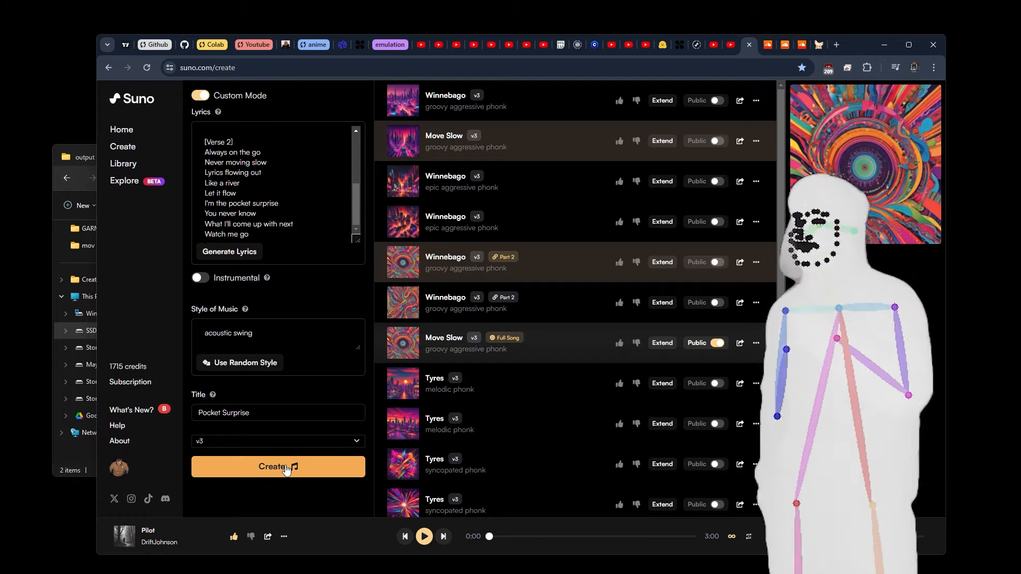
# Step: Create the Pocket Surprise song in the acoustic swing style and play both generated versions
pyautogui.click(282, 464)
pyautogui.scroll(-8, 570, 344)
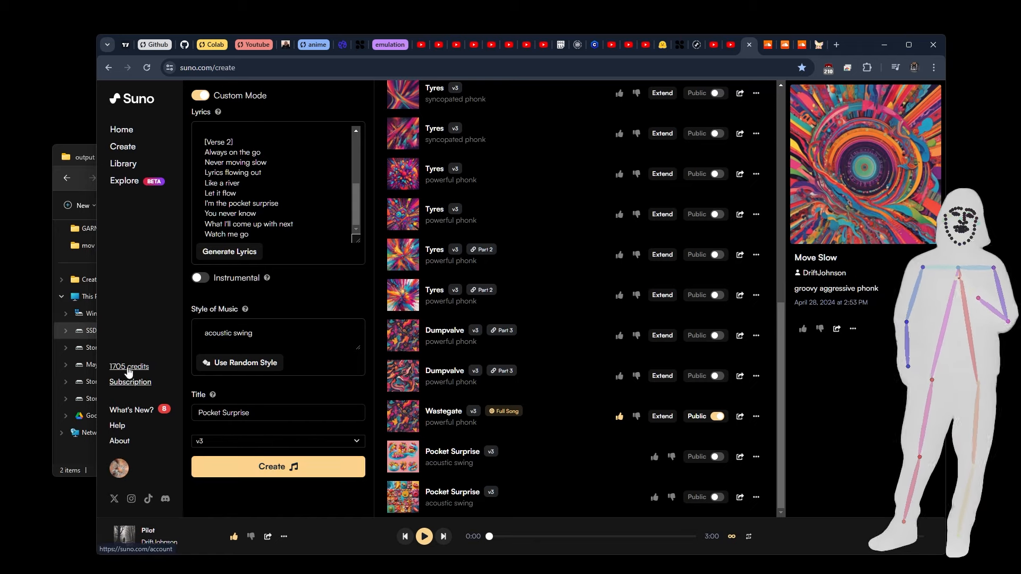
pyautogui.click(408, 459)
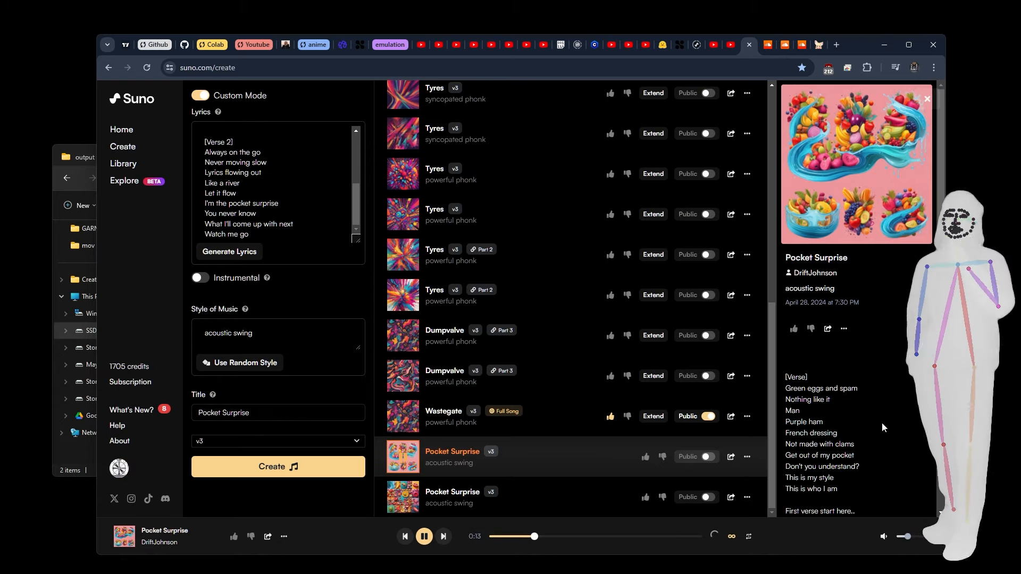
pyautogui.click(402, 500)
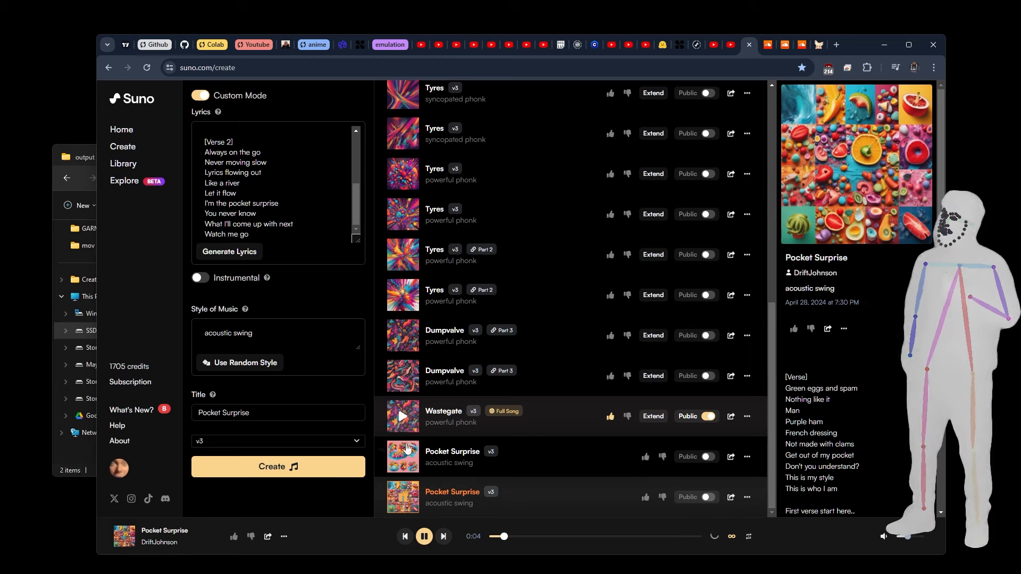
# Step: Switch to the random music style "anthemic hip hop" and create Pocket Surprise again with the same lyrics
pyautogui.click(253, 367)
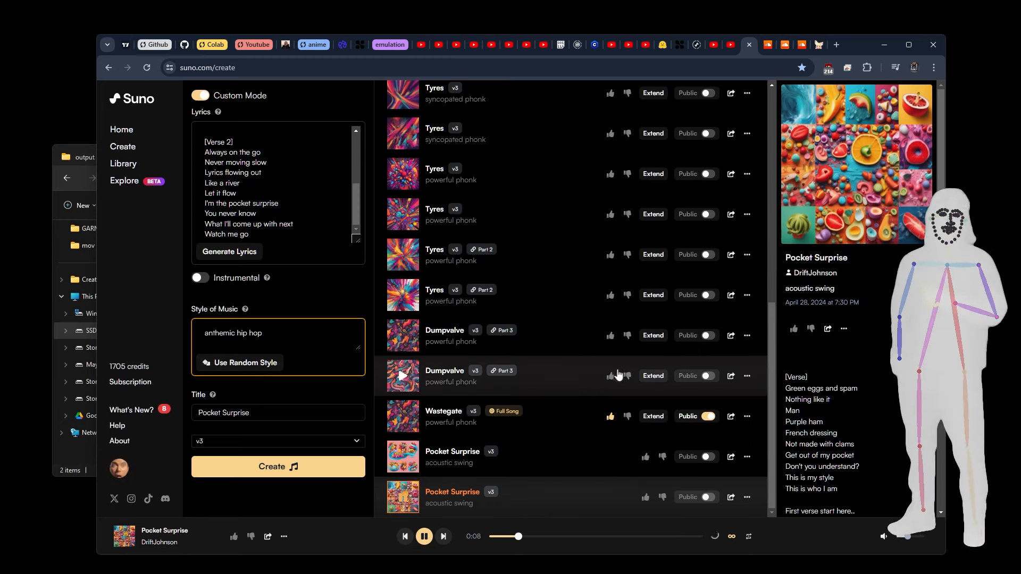
pyautogui.click(278, 466)
pyautogui.scroll(-1, 666, 351)
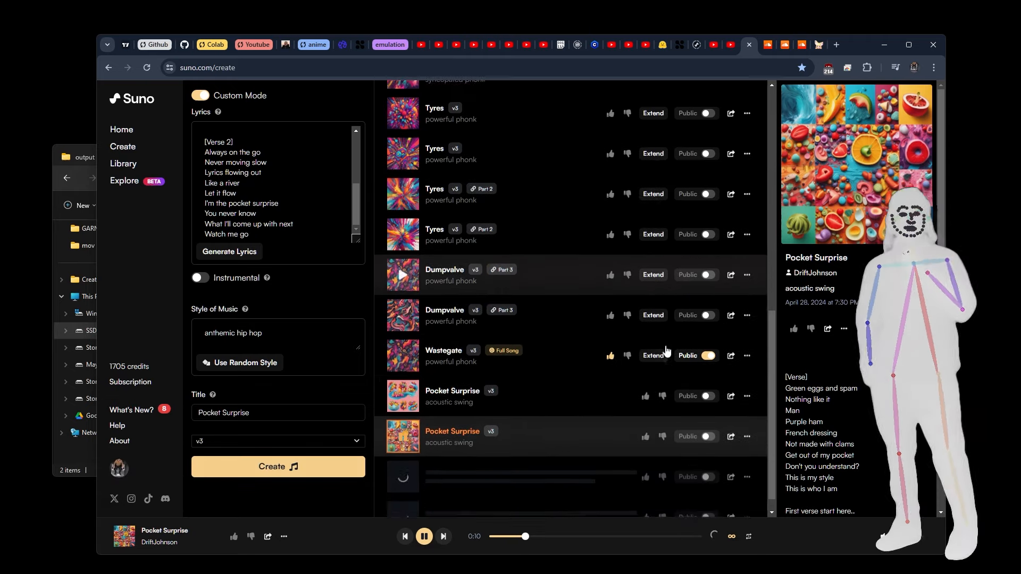
pyautogui.scroll(-1, 664, 346)
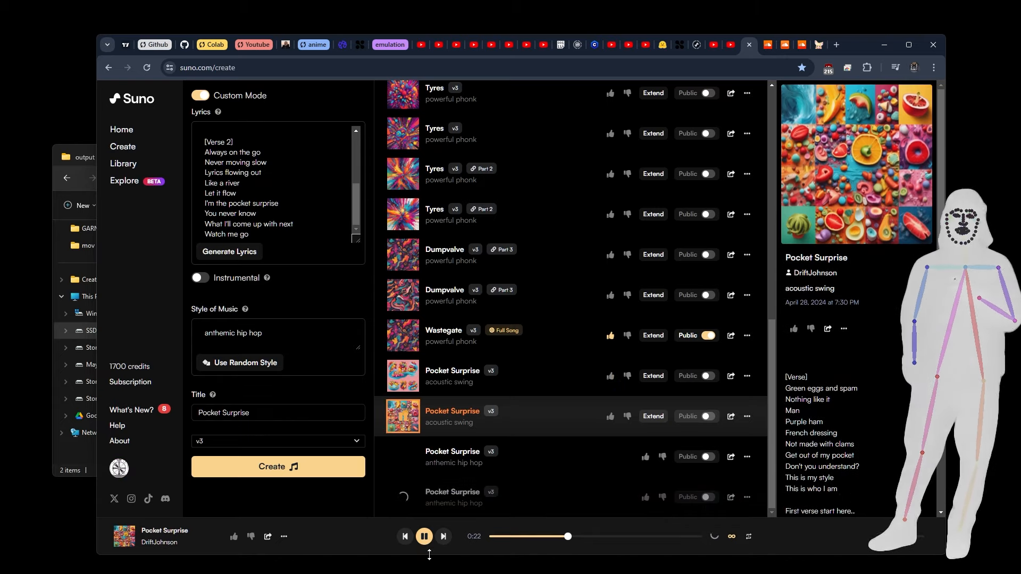
pyautogui.scroll(-2, 884, 408)
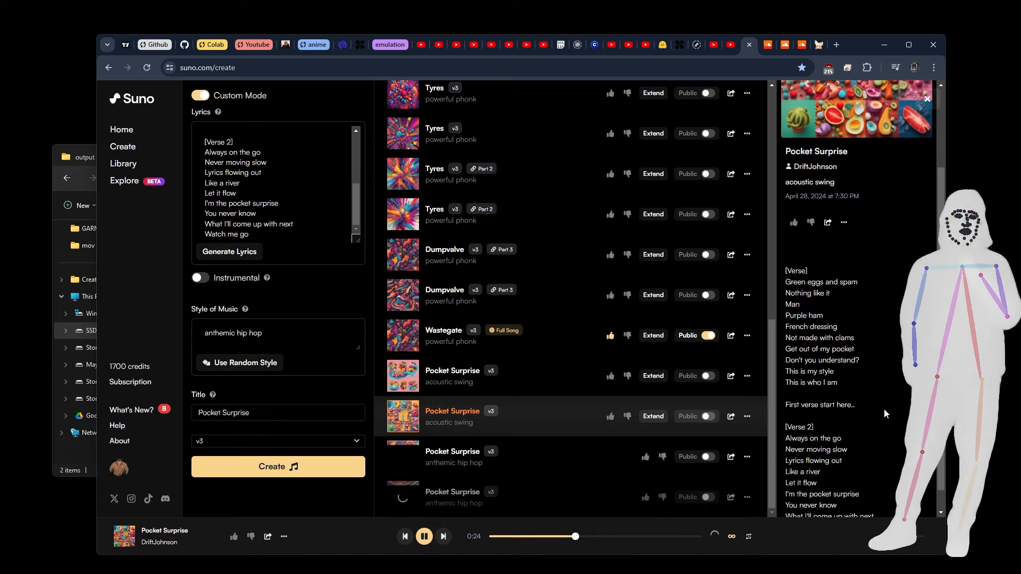
# Step: Pause the acoustic swing song and play both anthemic hip hop versions of Pocket Surprise
pyautogui.click(424, 536)
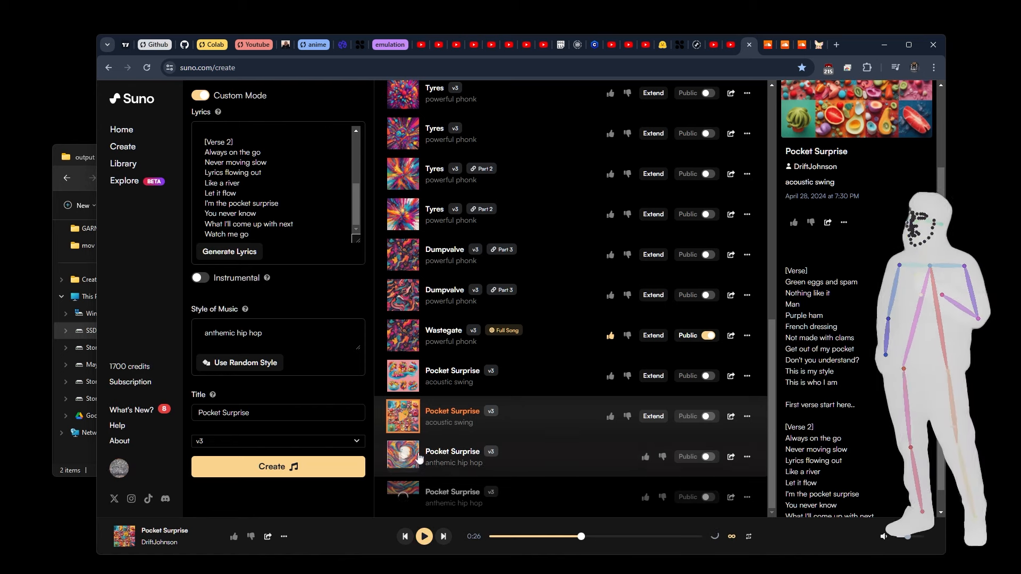
pyautogui.click(403, 458)
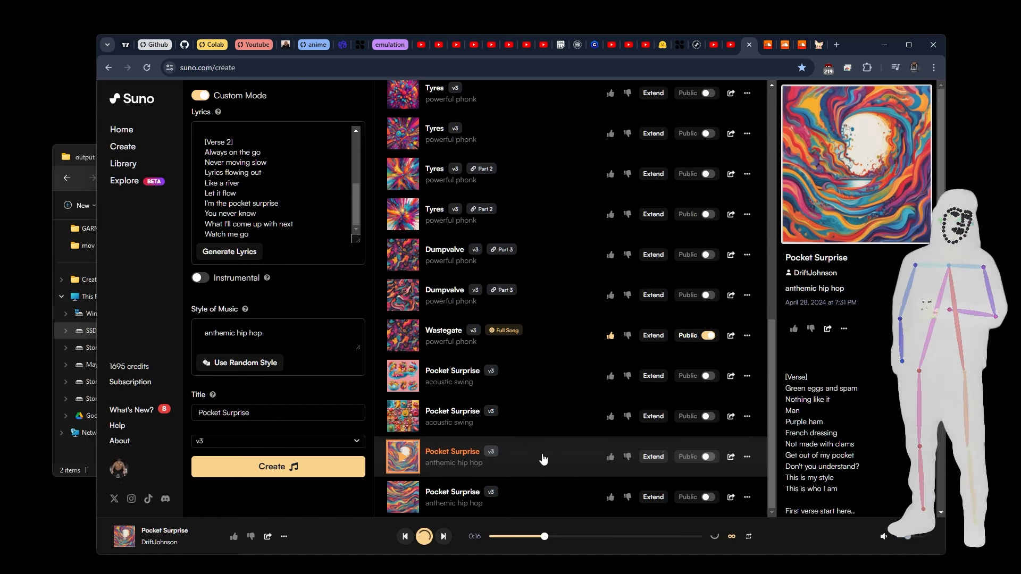
pyautogui.click(403, 502)
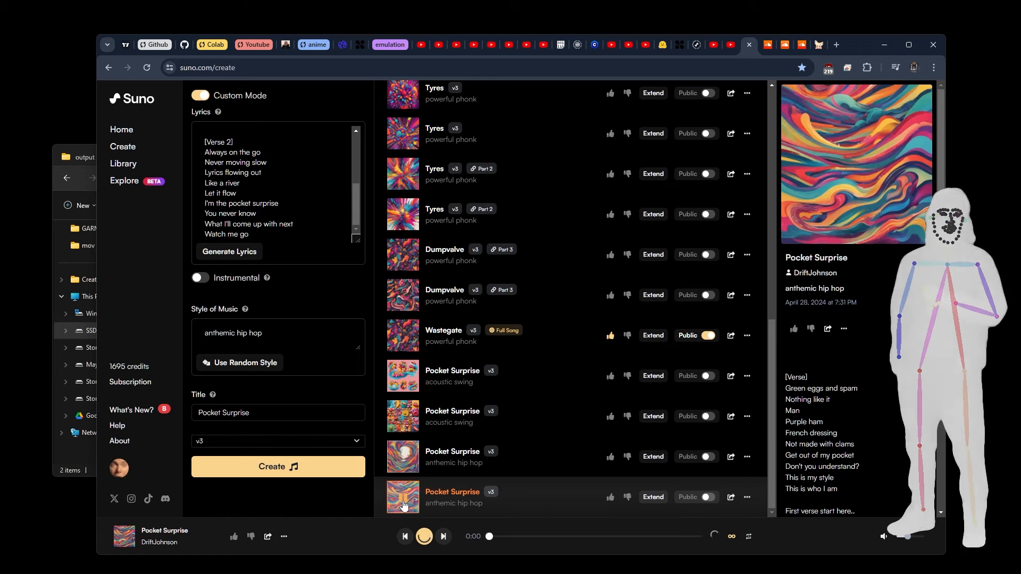
# Step: Switch to the random music style "powerful rumba" and pause the playing anthemic hip hop song
pyautogui.click(237, 363)
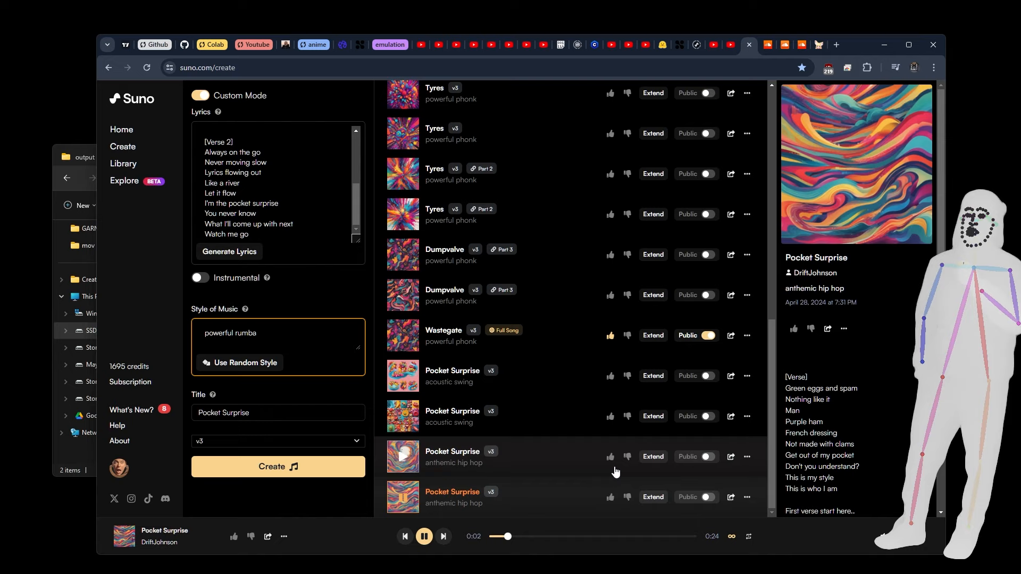
pyautogui.click(424, 537)
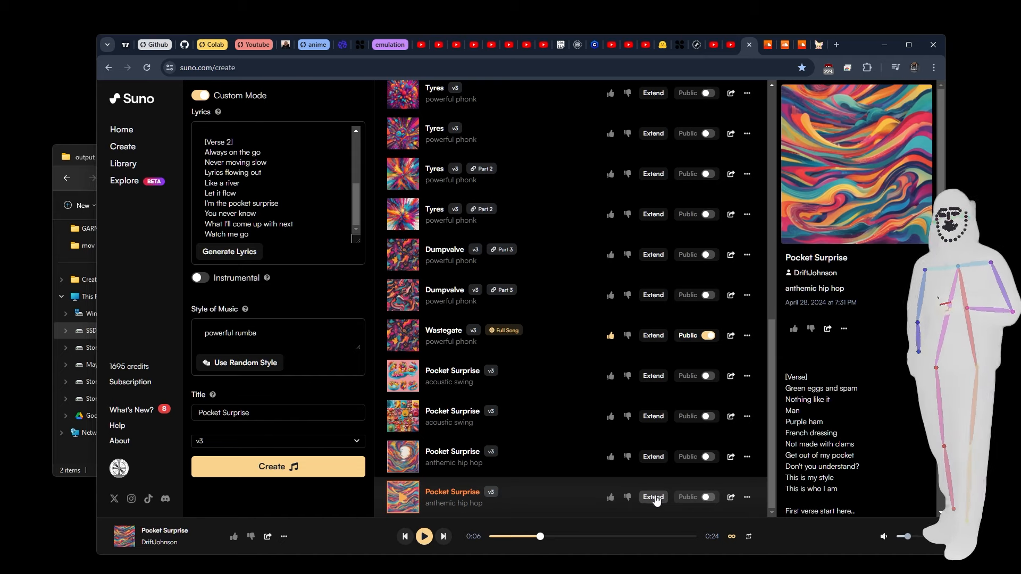
# Step: Extend the second anthemic hip hop version of Pocket Surprise from 00:24, generating additional lyrics and keeping its style
pyautogui.click(654, 498)
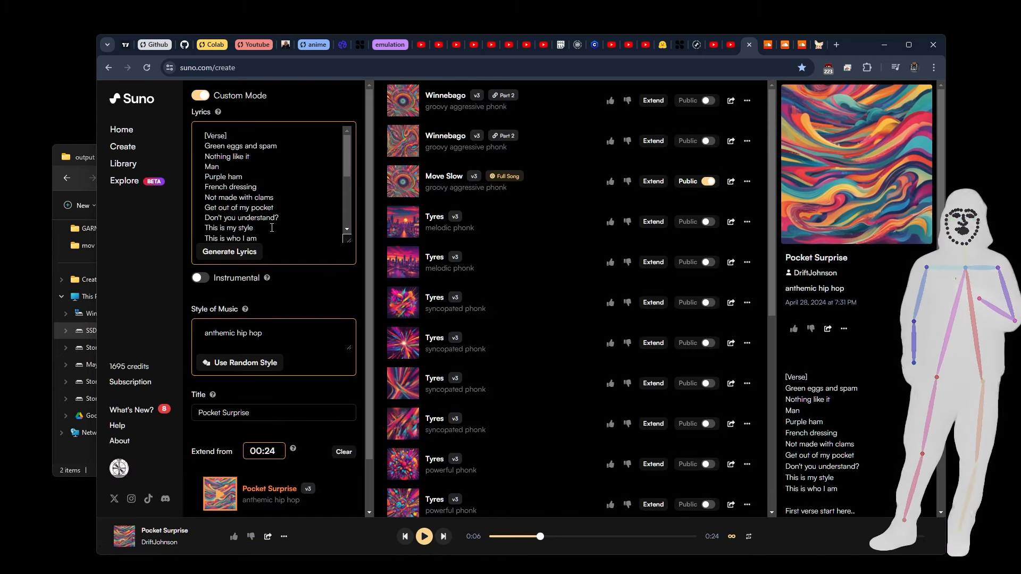
pyautogui.click(245, 251)
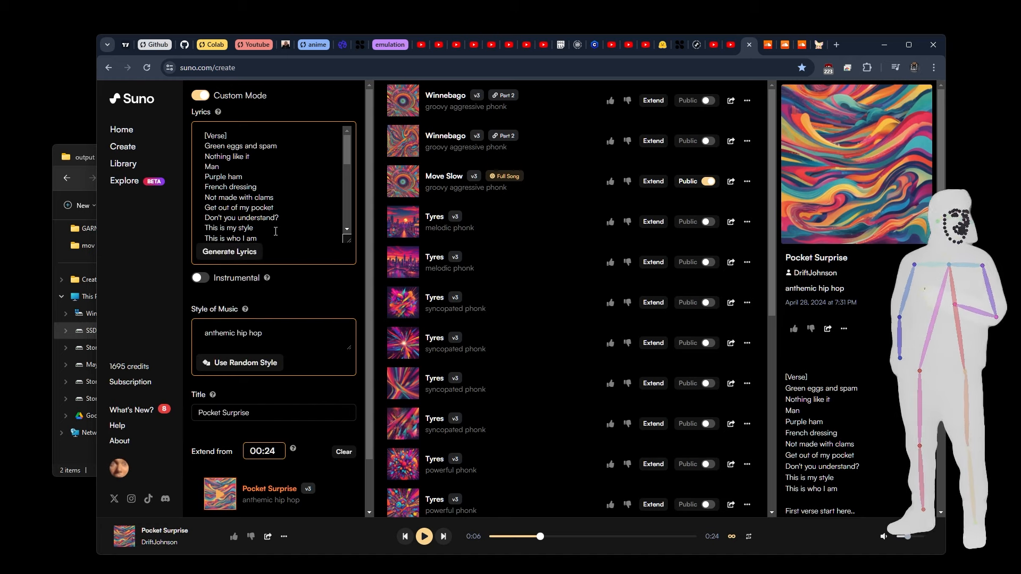
pyautogui.scroll(-1, 278, 214)
pyautogui.scroll(-2, 278, 213)
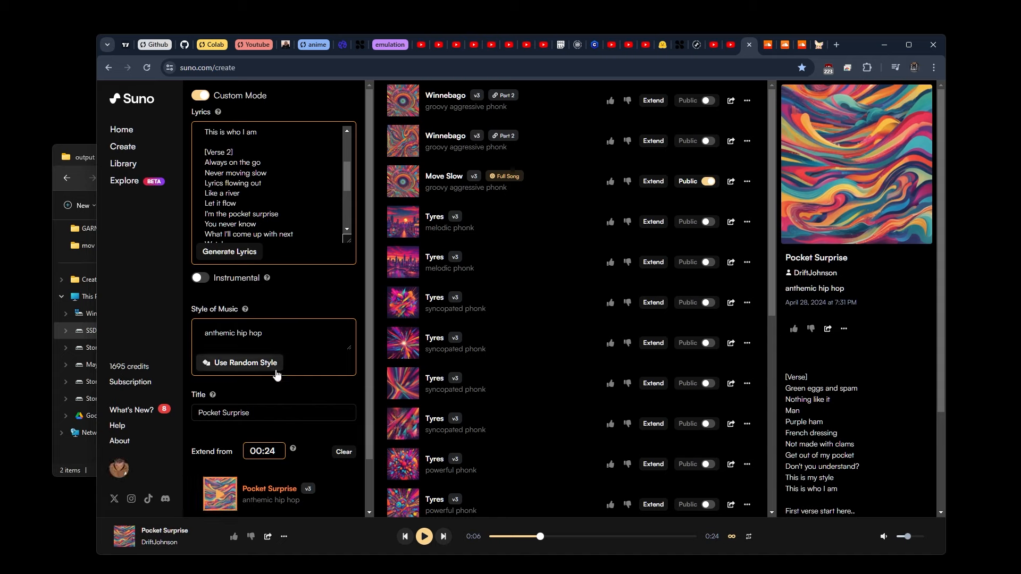
pyautogui.scroll(-1, 268, 373)
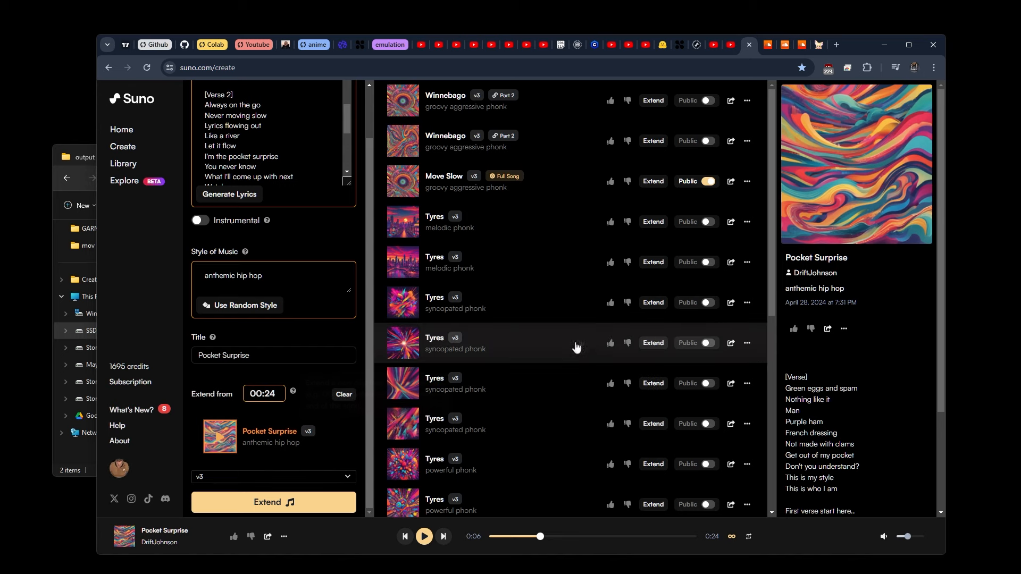
pyautogui.scroll(-4, 579, 345)
pyautogui.scroll(-2, 596, 342)
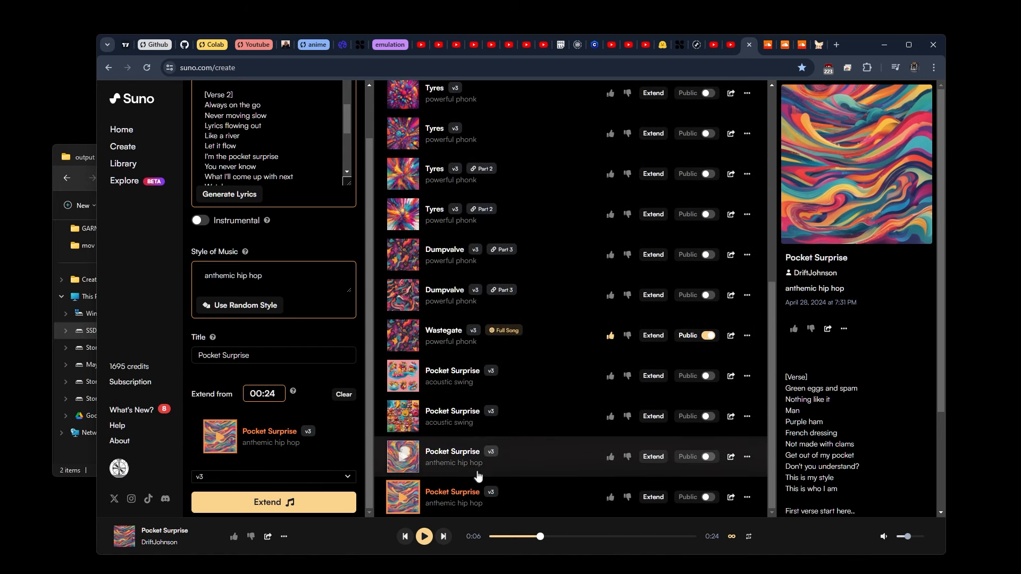
pyautogui.scroll(-1, 403, 485)
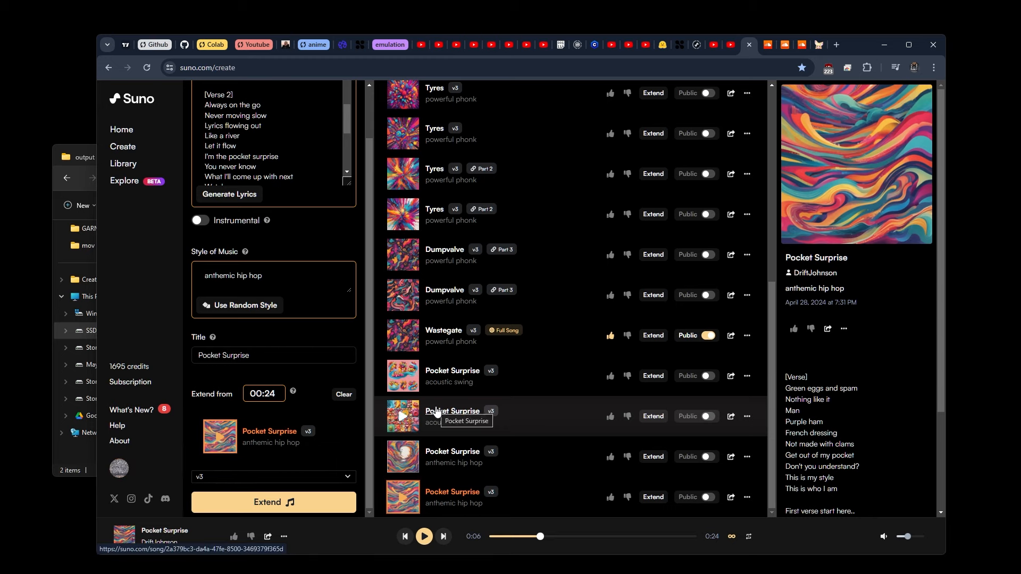
pyautogui.click(264, 503)
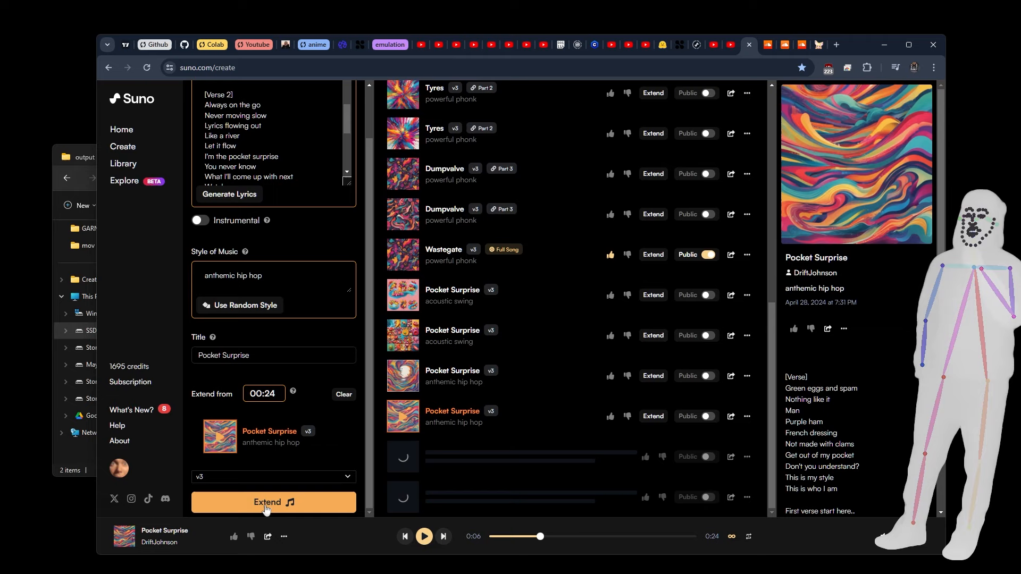
# Step: Look at the SoundCloud mastering preview page and return to the Pocket Surprise songs on the Suno create page
pyautogui.scroll(5, 519, 369)
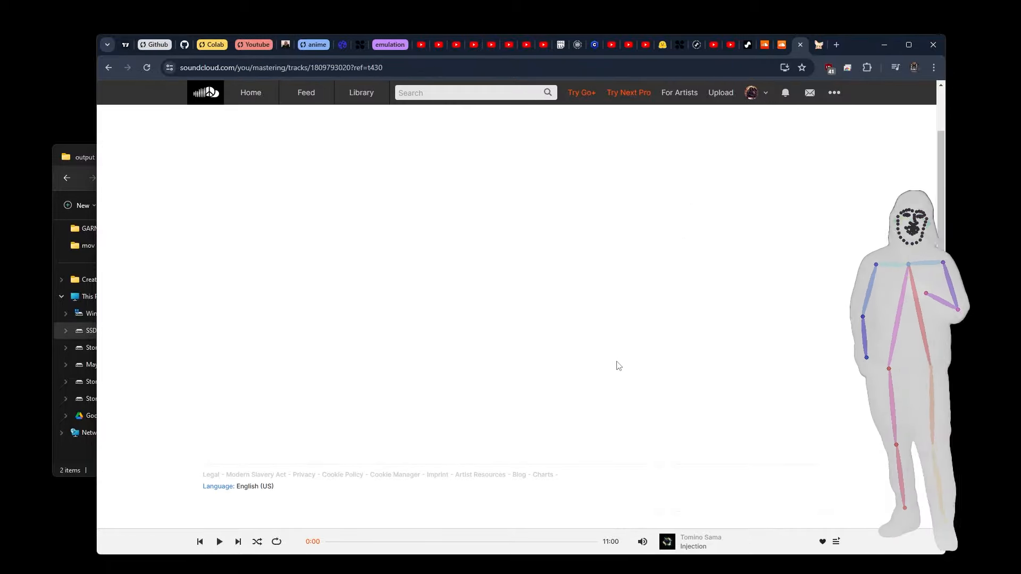
pyautogui.scroll(1, 618, 366)
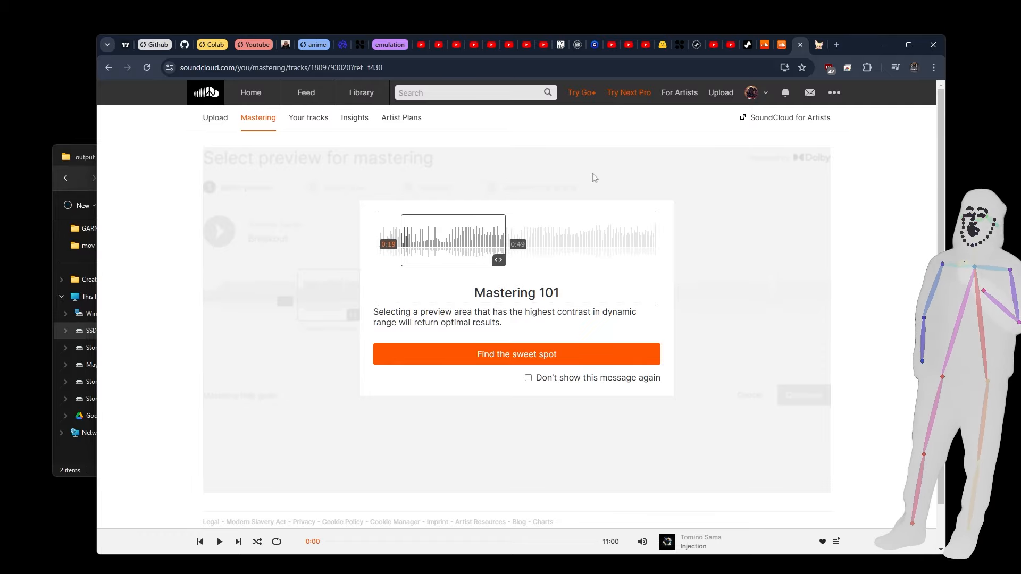
pyautogui.click(748, 45)
pyautogui.scroll(-5, 527, 428)
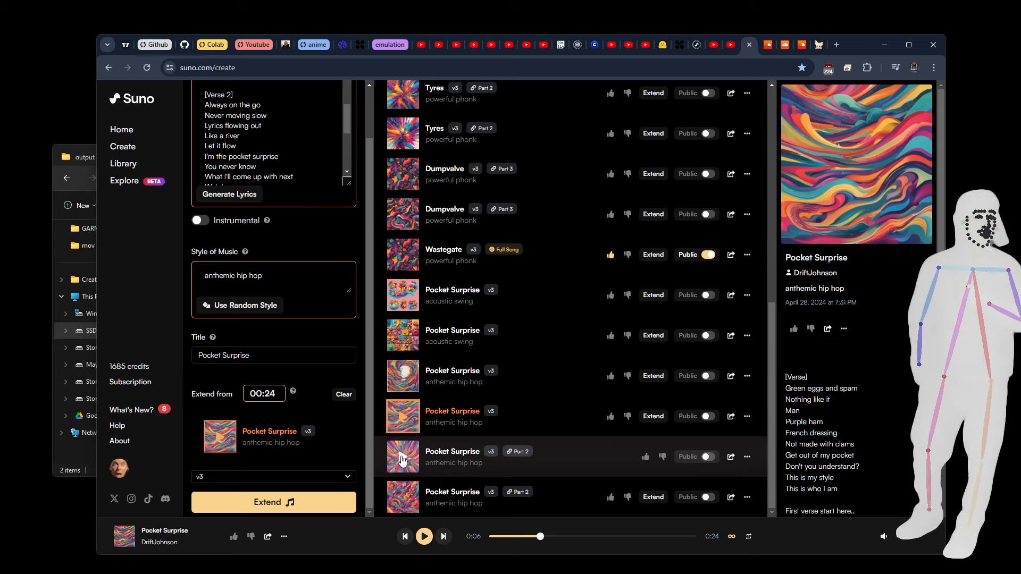
# Step: Play both Part 2 versions of Pocket Surprise, replay the first one briefly and pause it
pyautogui.click(402, 461)
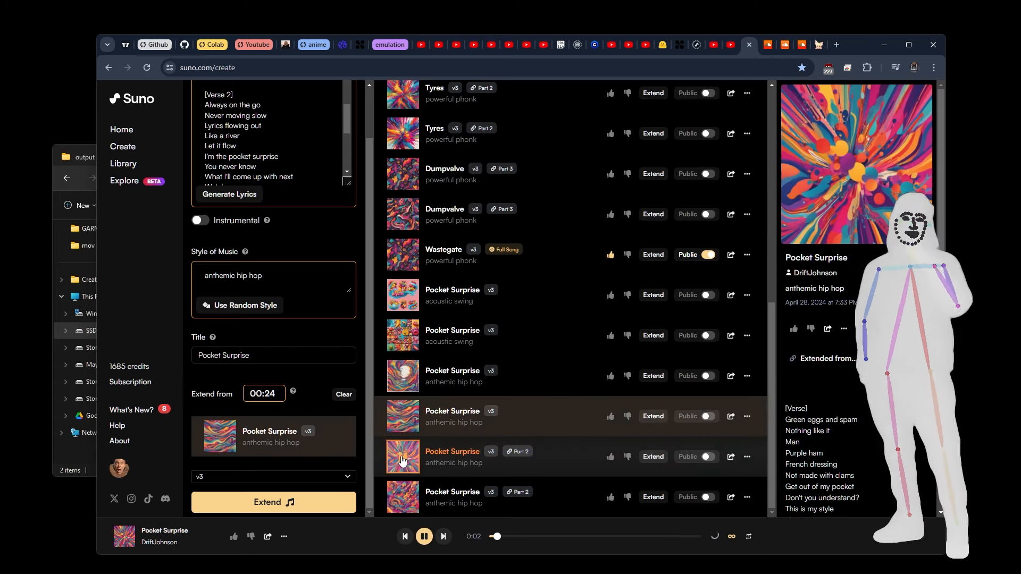
pyautogui.click(401, 498)
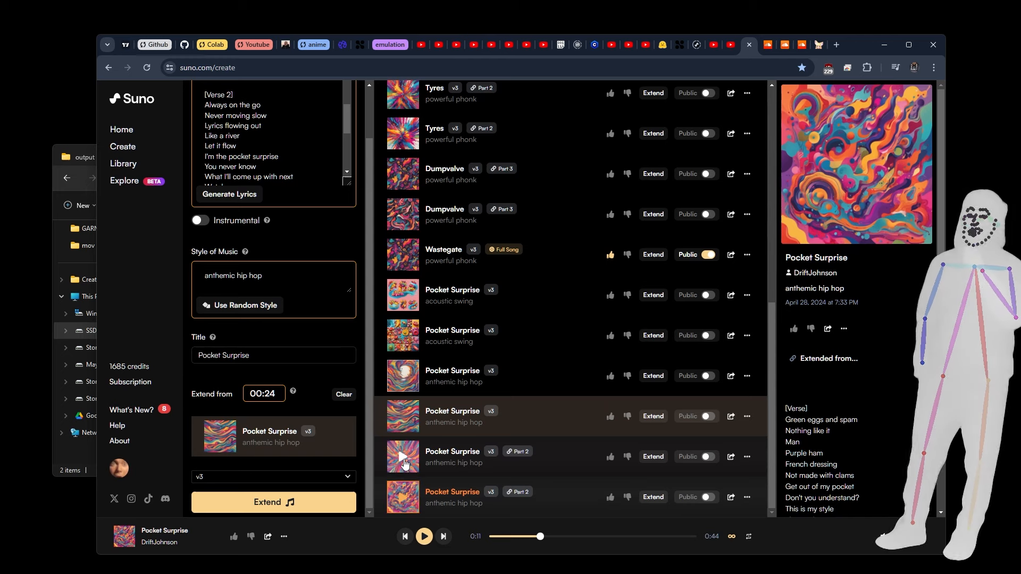
pyautogui.click(403, 459)
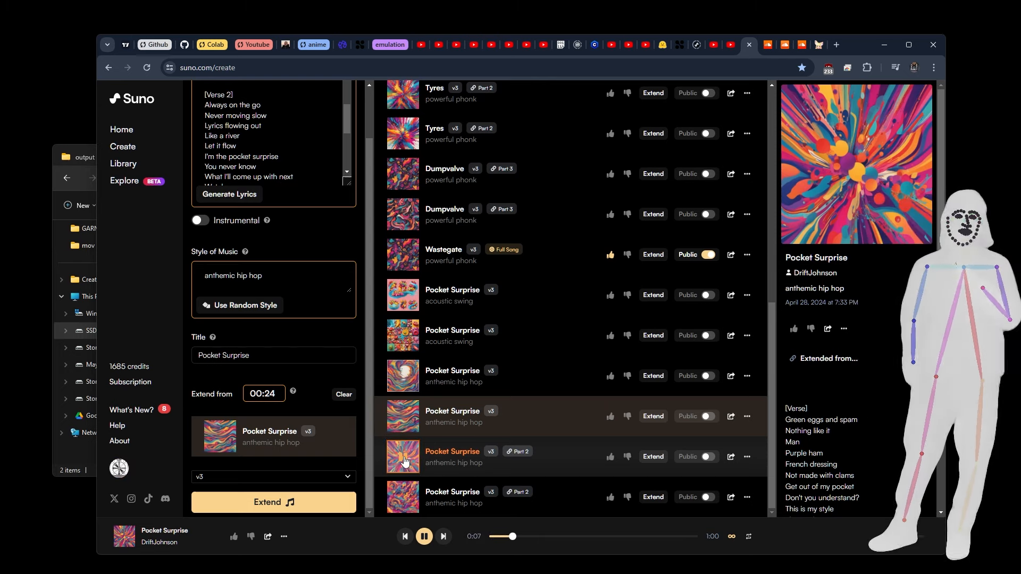
pyautogui.click(404, 460)
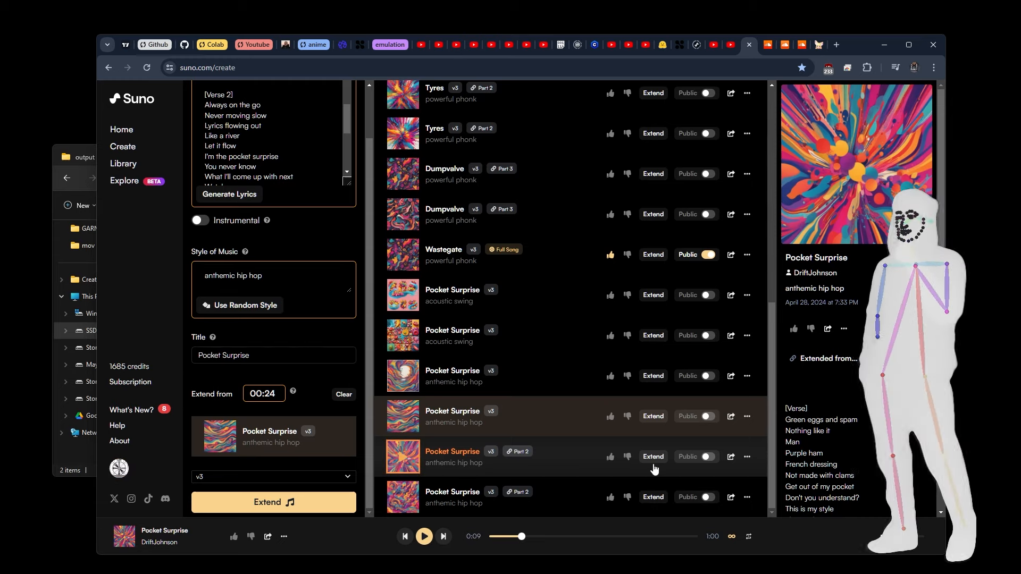
# Step: Get the whole song from the first Part 2 version of Pocket Surprise
pyautogui.click(747, 458)
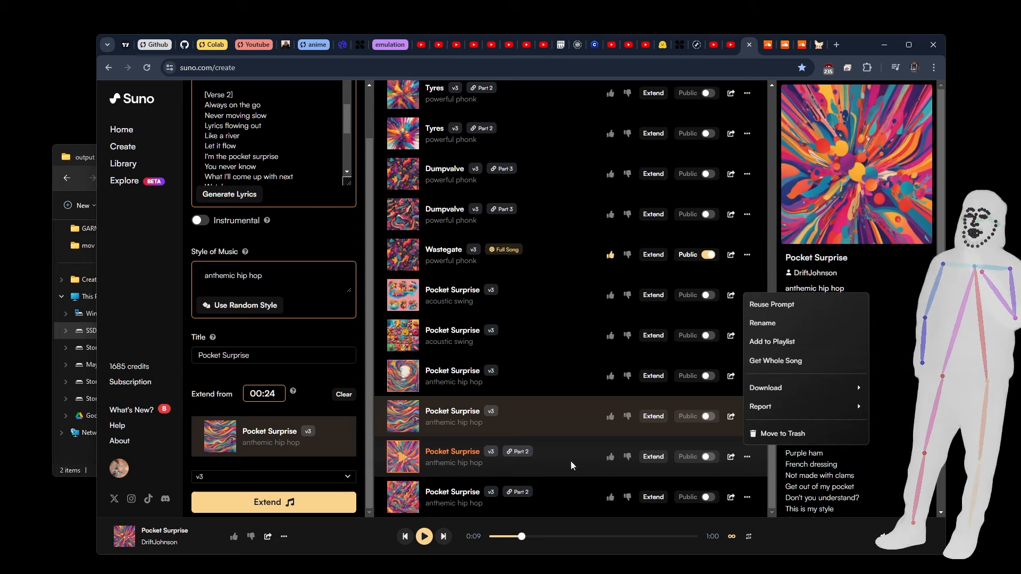
pyautogui.click(543, 456)
pyautogui.click(746, 457)
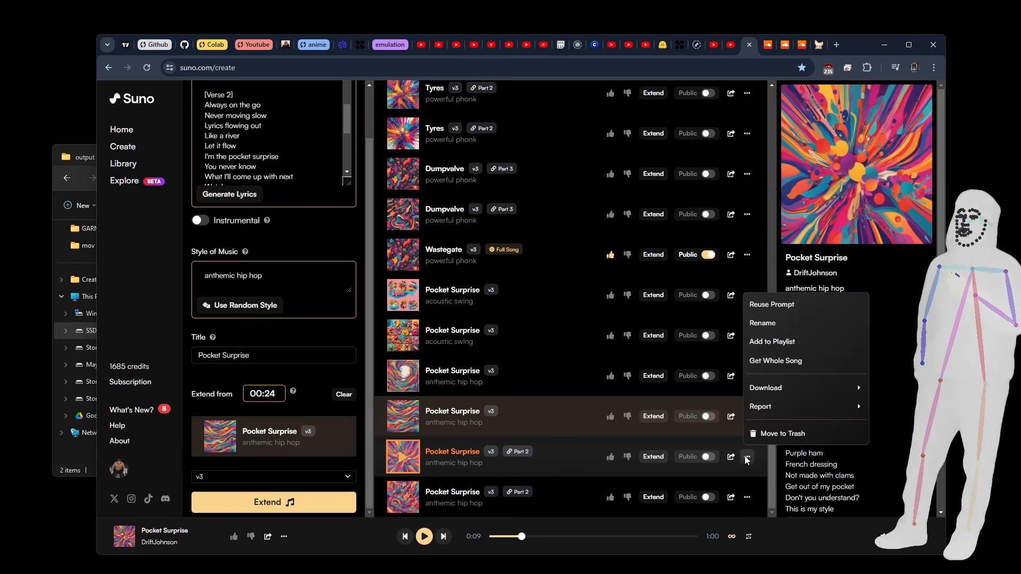
pyautogui.click(557, 457)
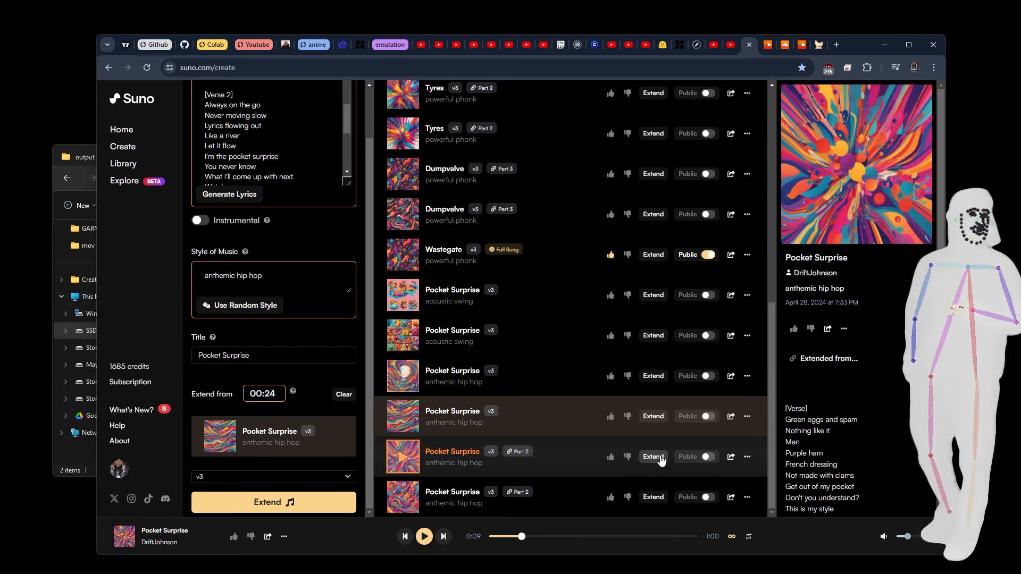
pyautogui.click(747, 457)
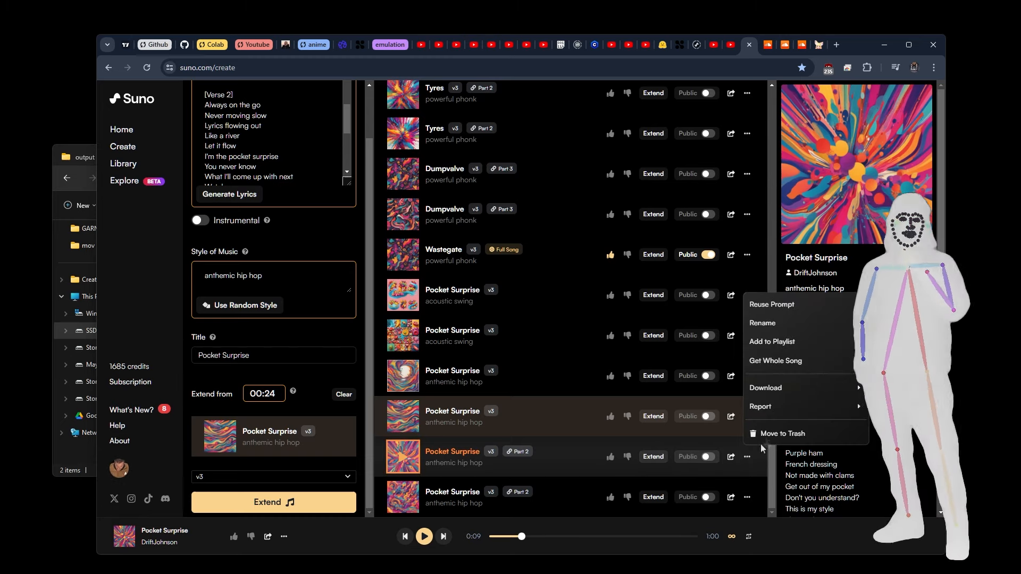
pyautogui.click(773, 361)
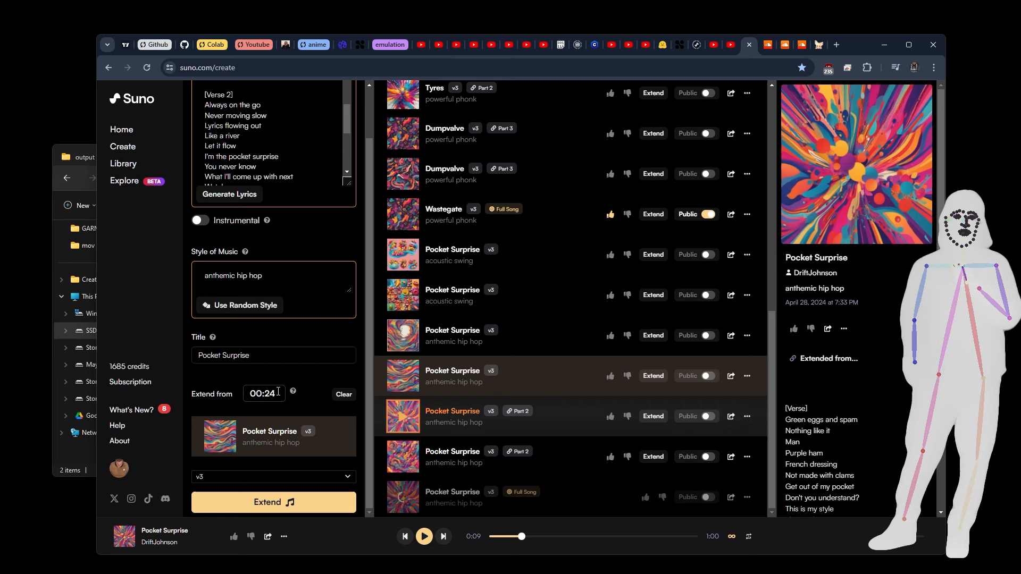
pyautogui.moveTo(293, 394)
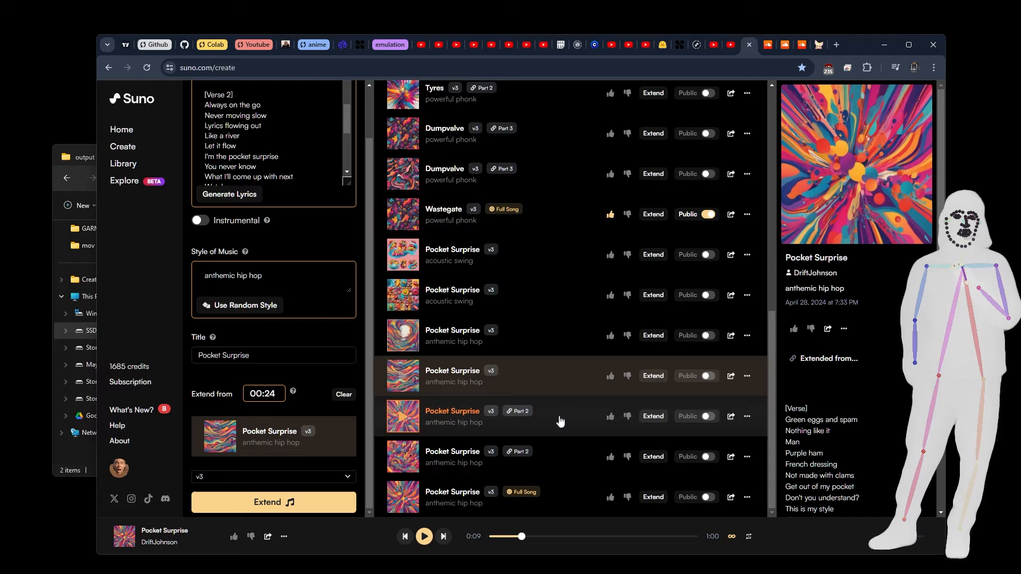
pyautogui.moveTo(268, 285); pyautogui.dragTo(194, 287)
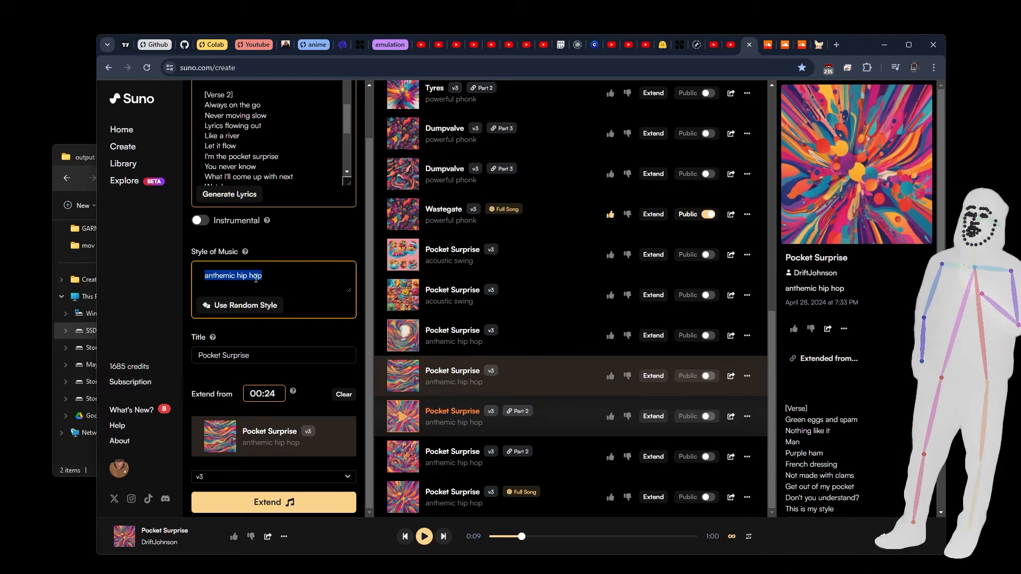
pyautogui.click(301, 169)
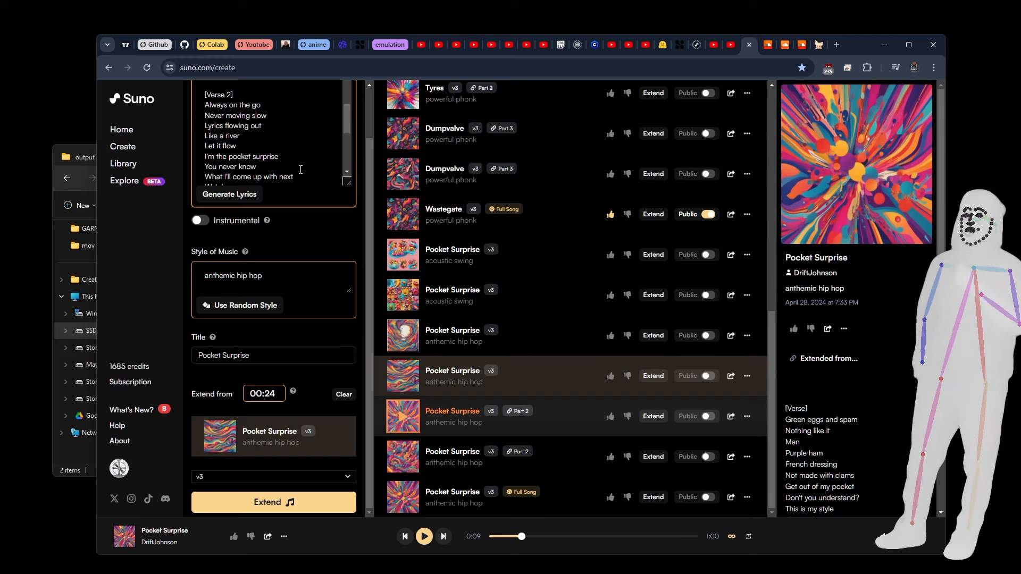
pyautogui.scroll(1, 300, 170)
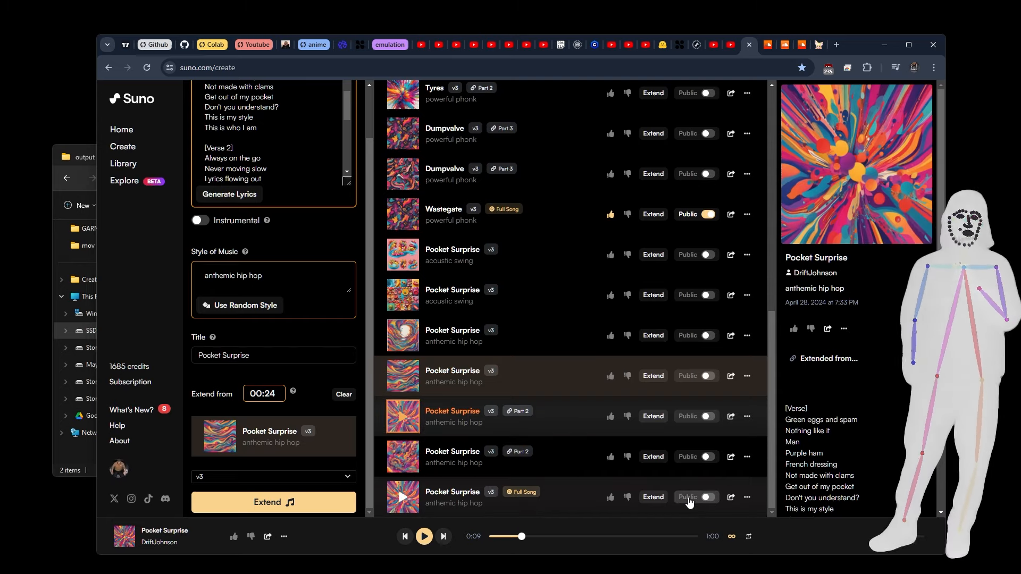
# Step: Show the audio and video download options for the full Pocket Surprise song and close them without downloading
pyautogui.click(747, 496)
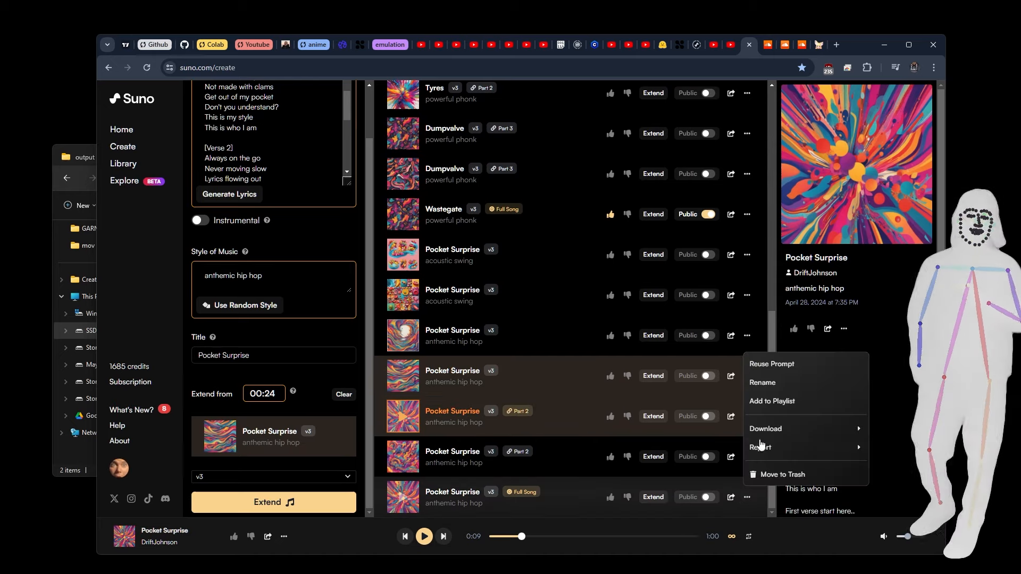
pyautogui.moveTo(760, 437)
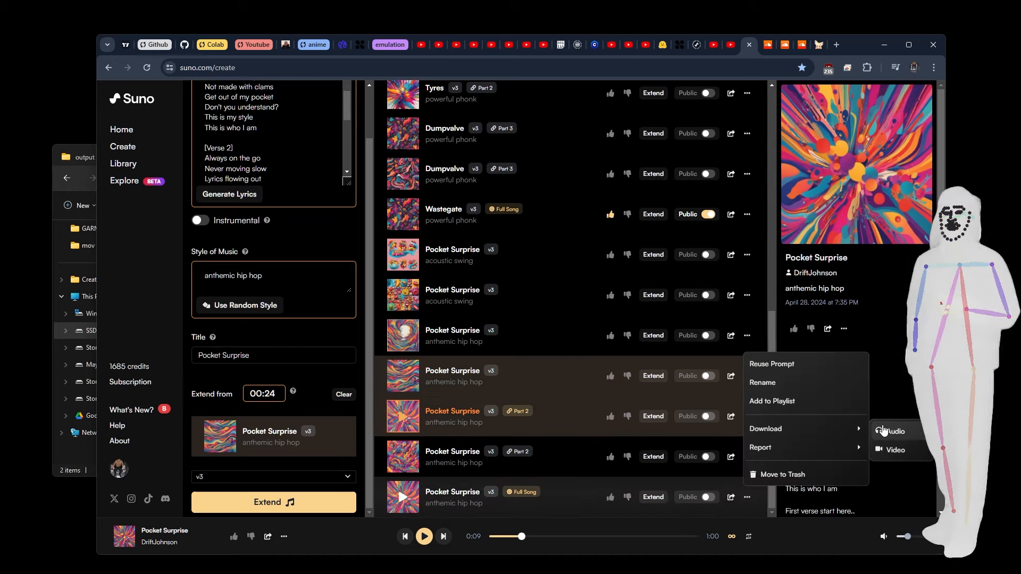
pyautogui.click(343, 539)
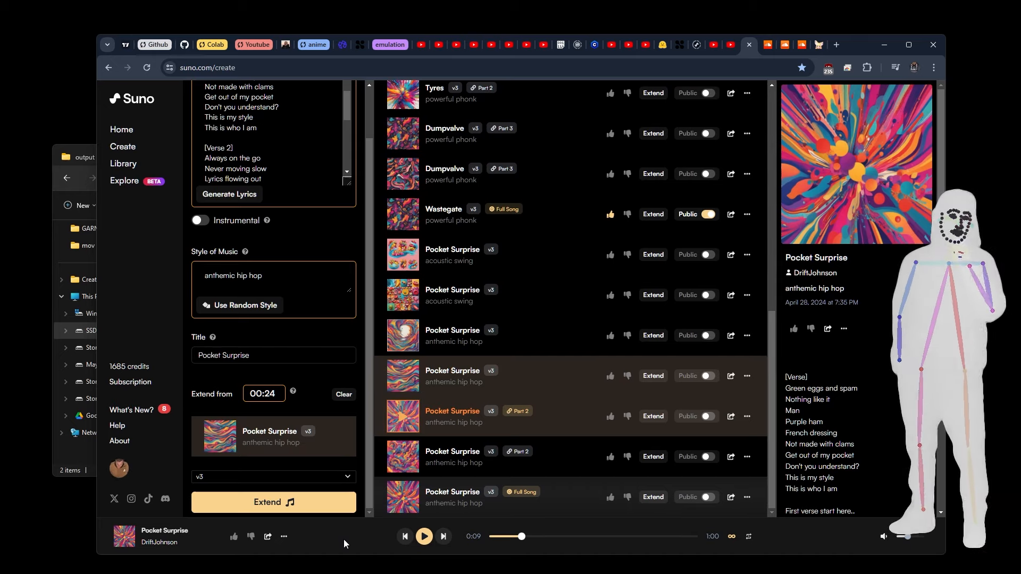
pyautogui.scroll(1, 328, 220)
pyautogui.scroll(1, 328, 219)
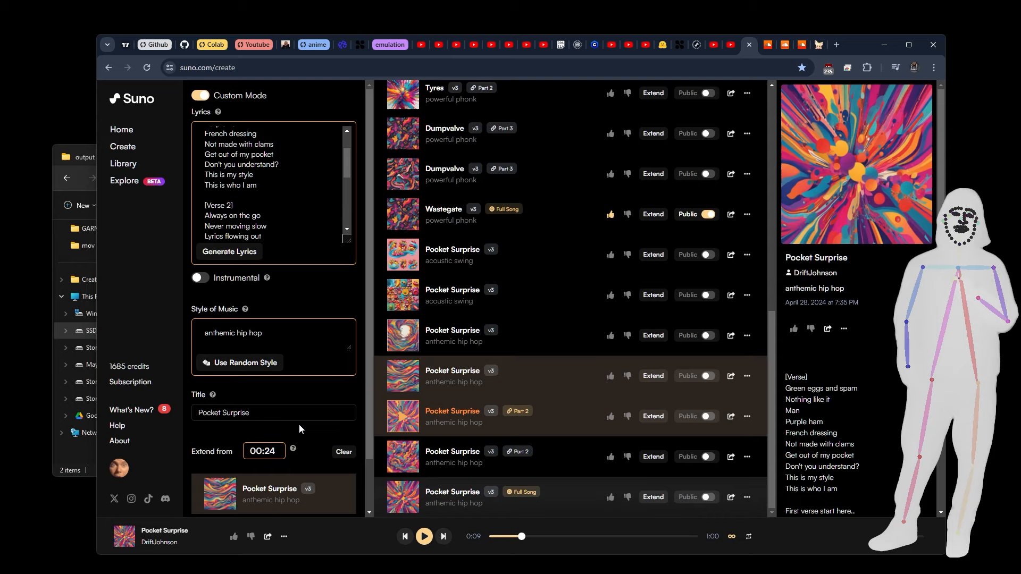
pyautogui.moveTo(266, 333); pyautogui.dragTo(191, 334)
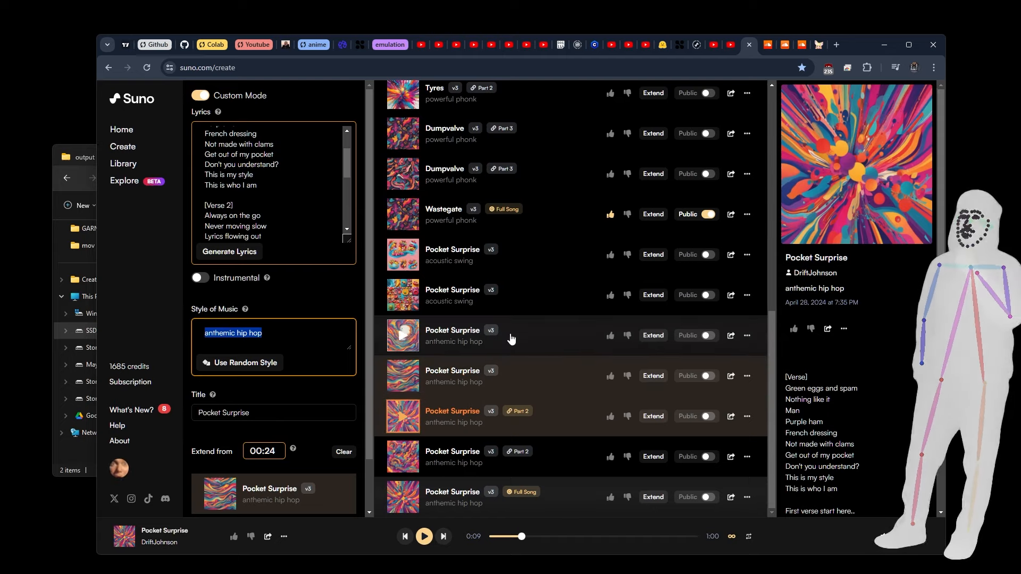
# Step: View the playlists in the library and open the Explore page of music styles
pyautogui.click(130, 165)
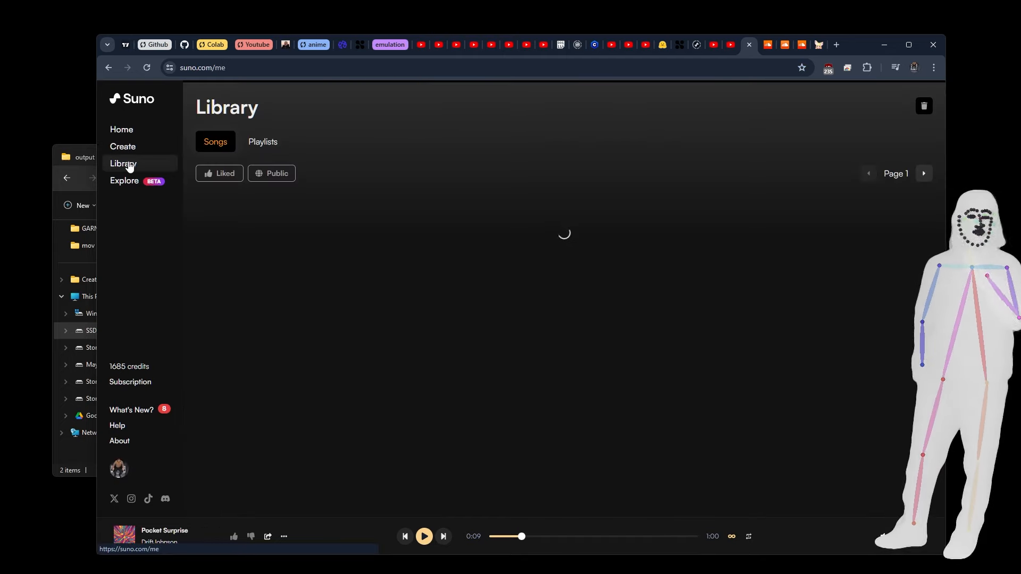
pyautogui.click(261, 147)
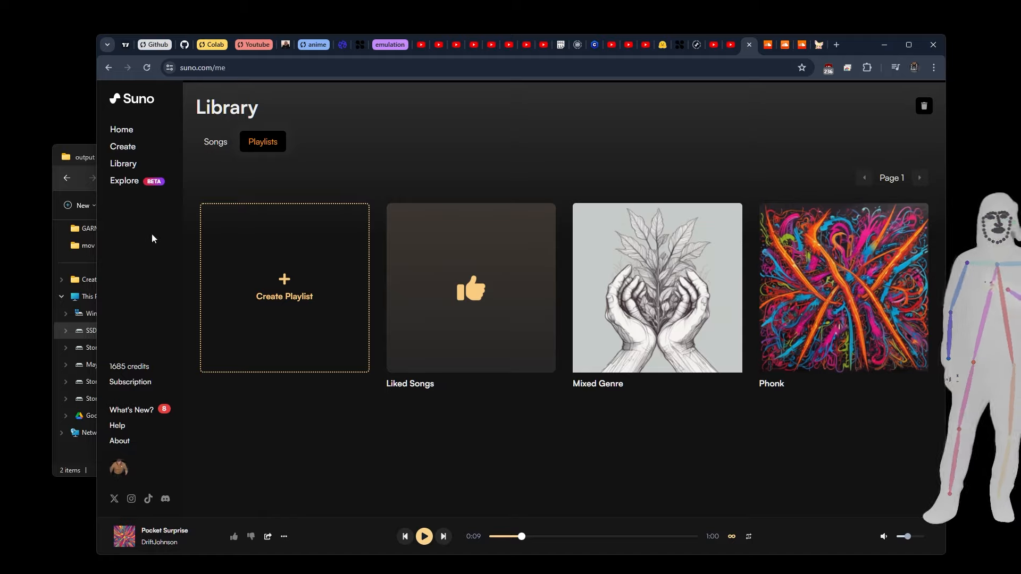
pyautogui.click(130, 190)
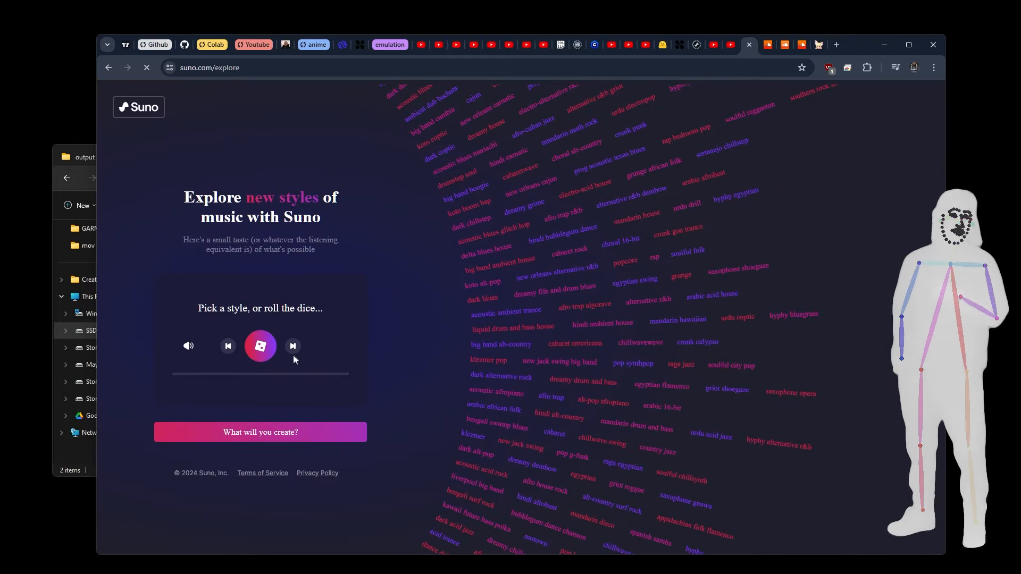
# Step: Roll several random music styles and preview their sample songs, highlighting style names to read them
pyautogui.click(261, 346)
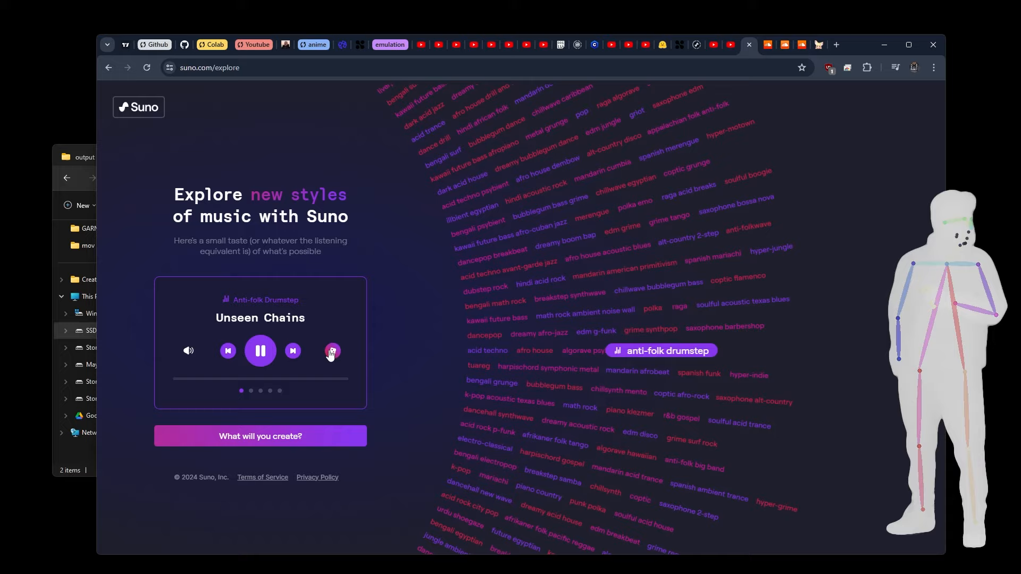
pyautogui.click(332, 352)
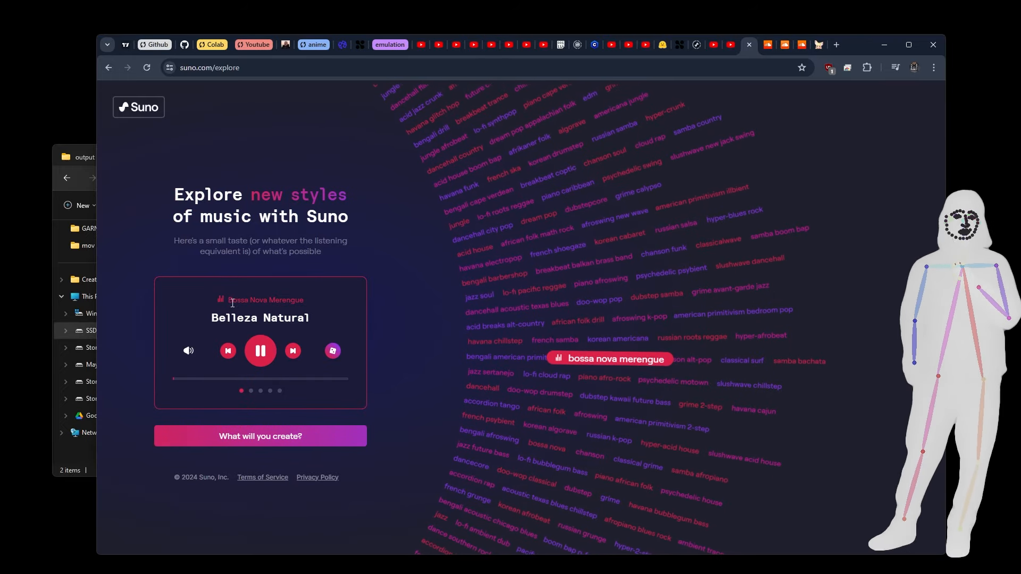
pyautogui.click(333, 351)
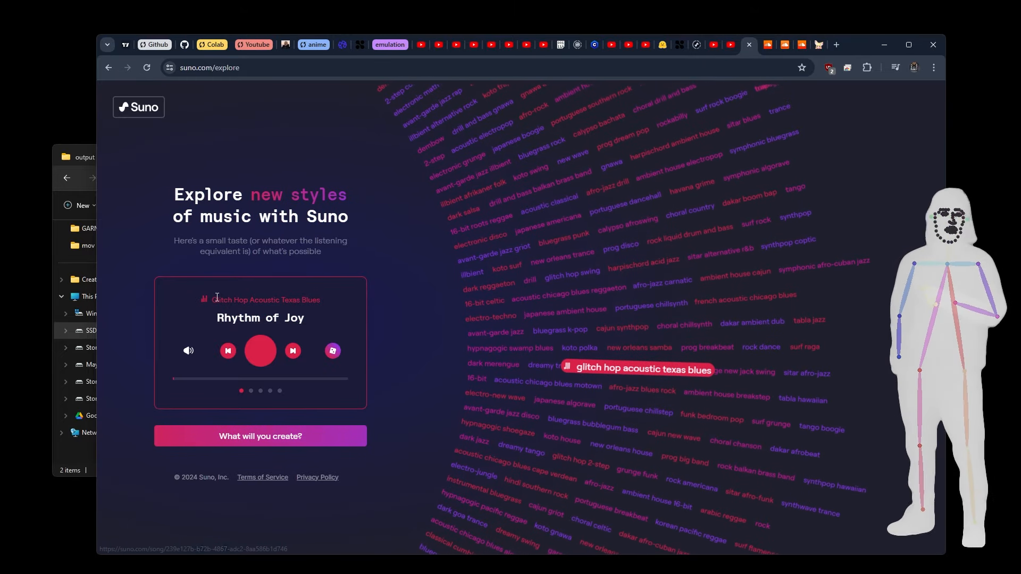
pyautogui.moveTo(212, 299); pyautogui.dragTo(348, 317)
pyautogui.click(340, 311)
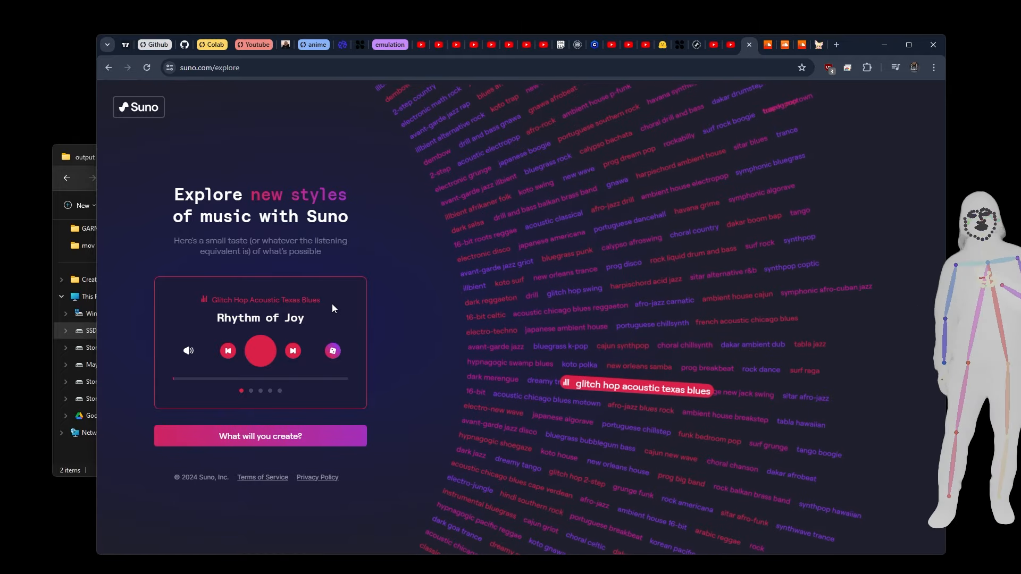
pyautogui.click(333, 351)
pyautogui.moveTo(295, 300); pyautogui.dragTo(237, 317)
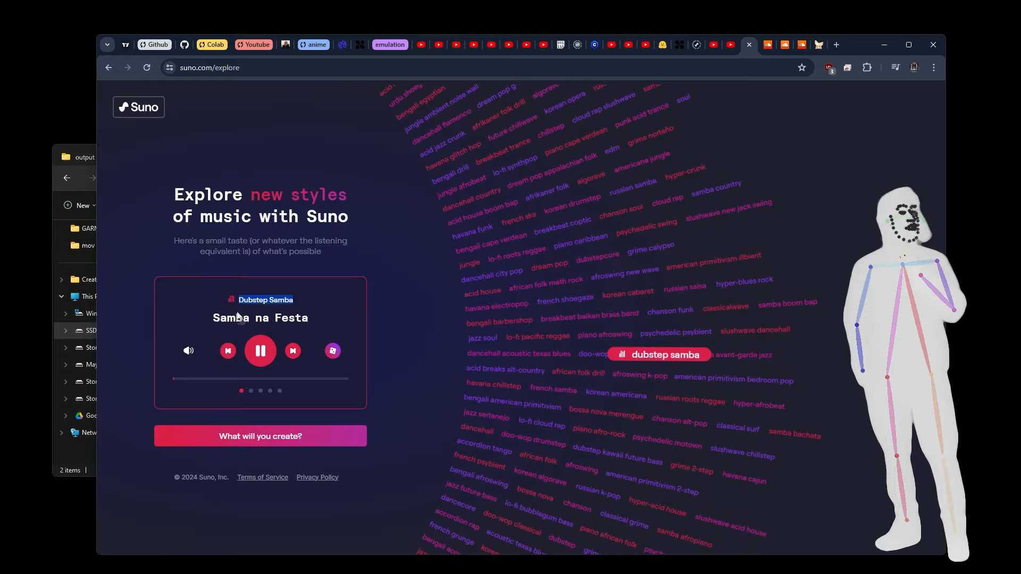
pyautogui.click(332, 352)
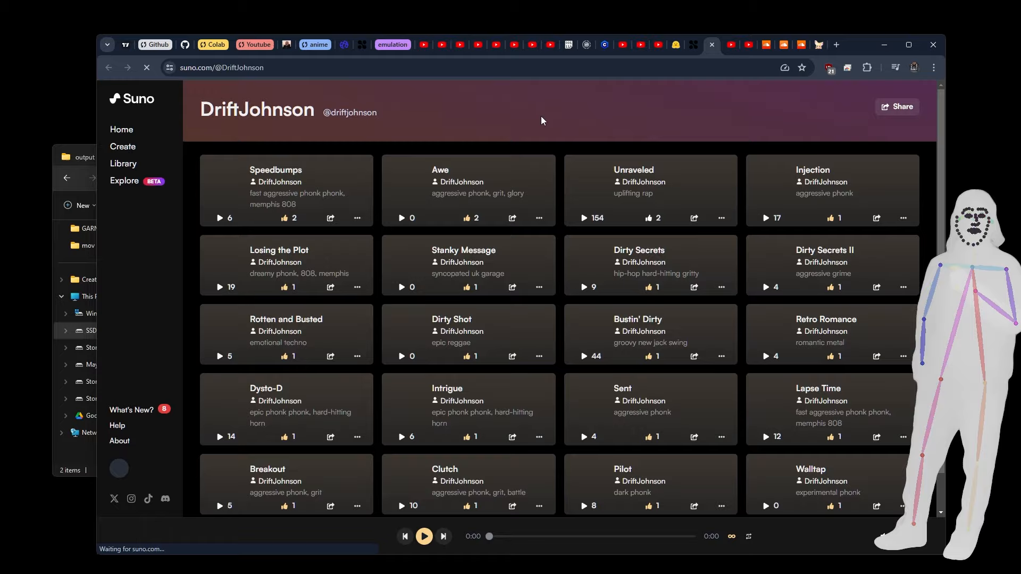